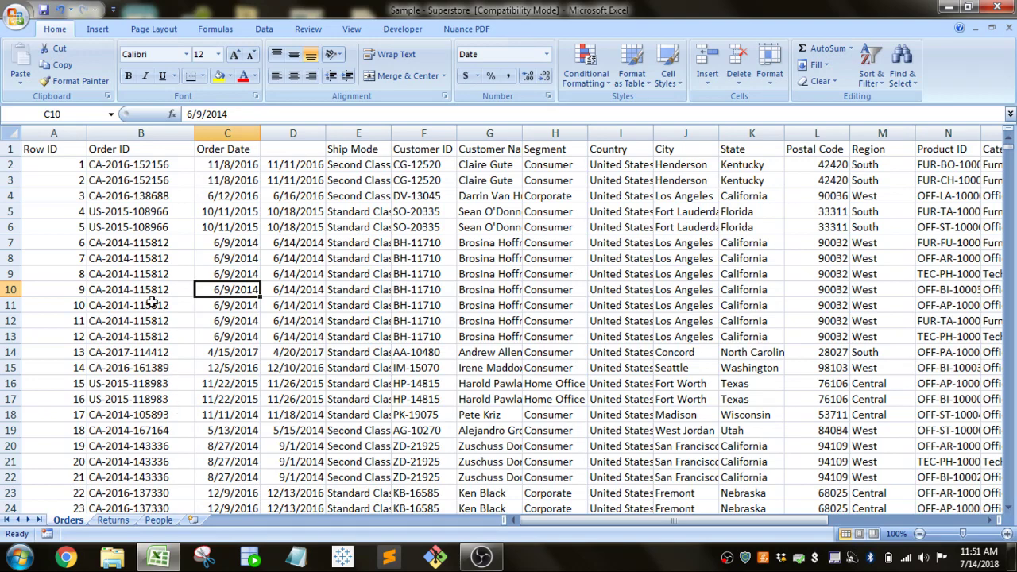
# Try to create a PivotTable on a new worksheet from the Orders range A1:U9995.
pyautogui.click(100, 29)
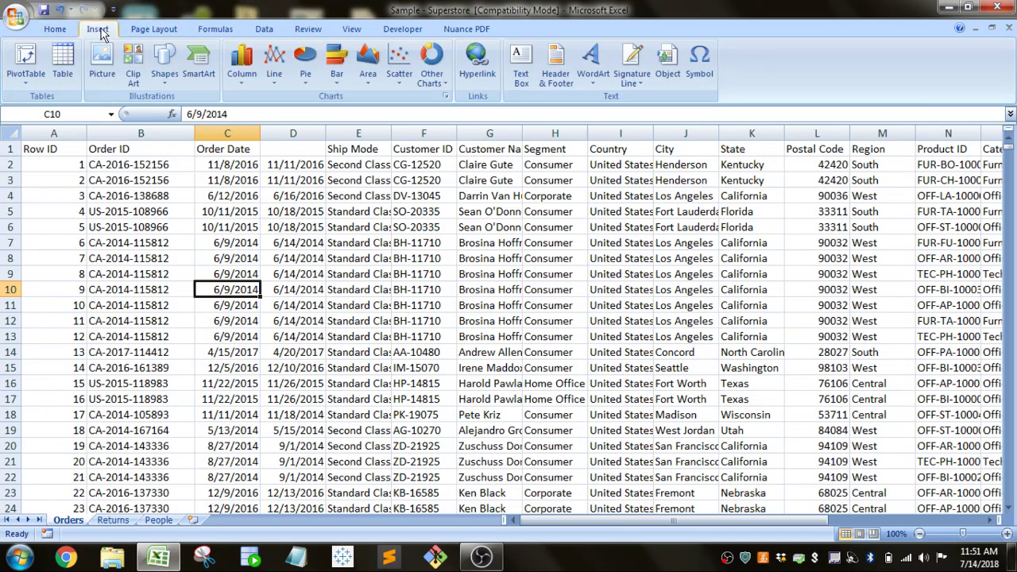
pyautogui.click(26, 55)
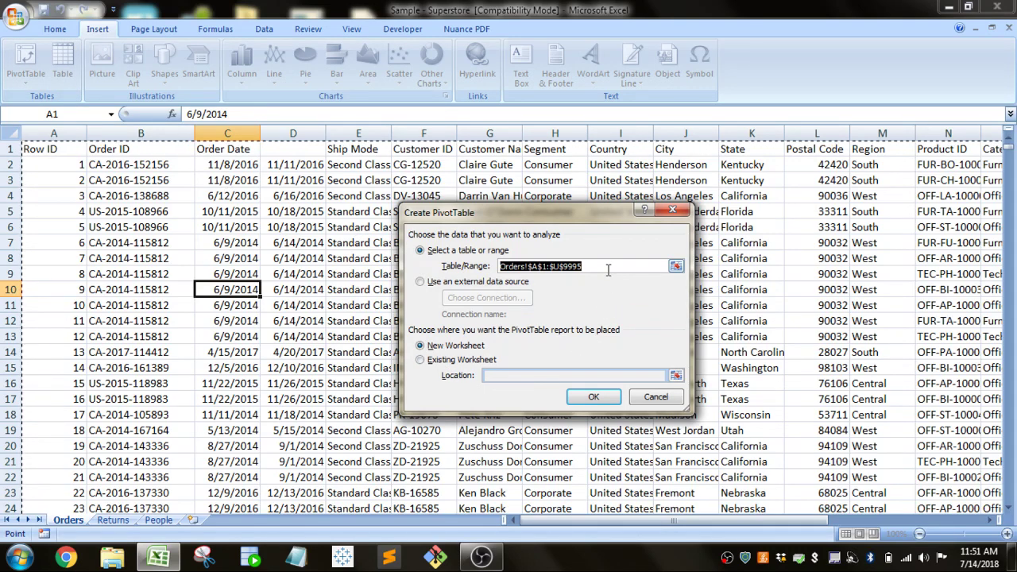
pyautogui.click(675, 265)
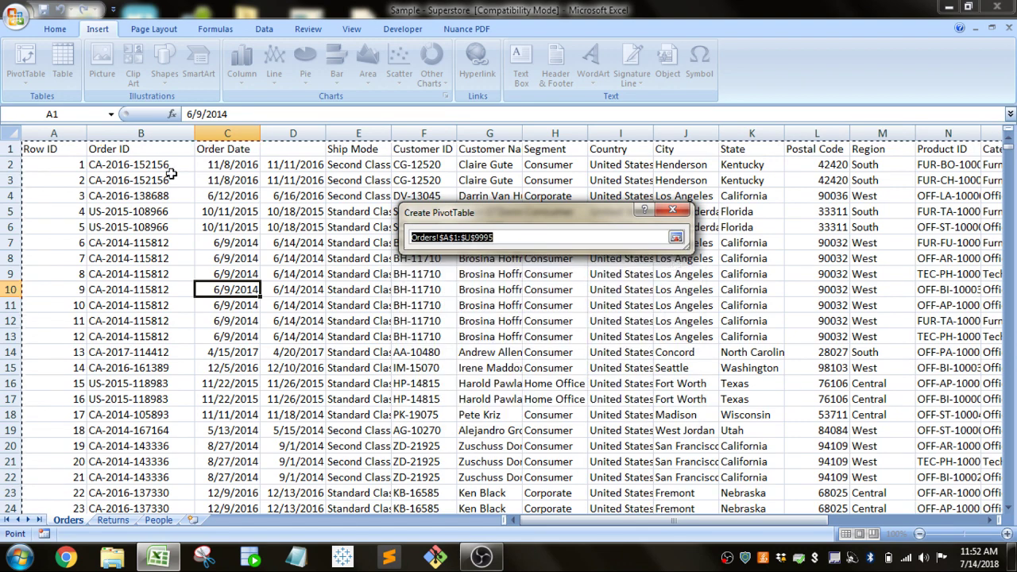
pyautogui.click(676, 238)
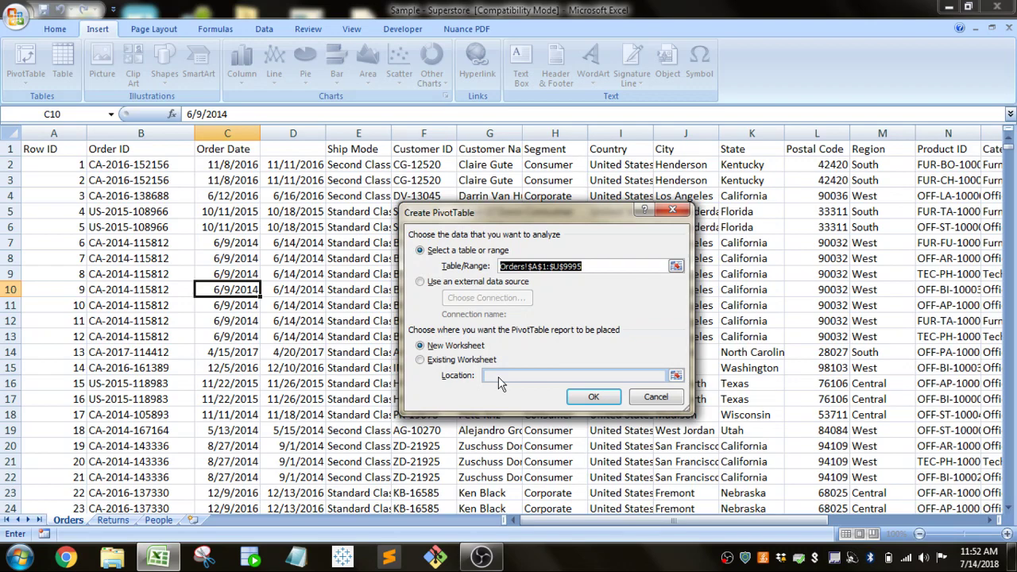
pyautogui.click(588, 397)
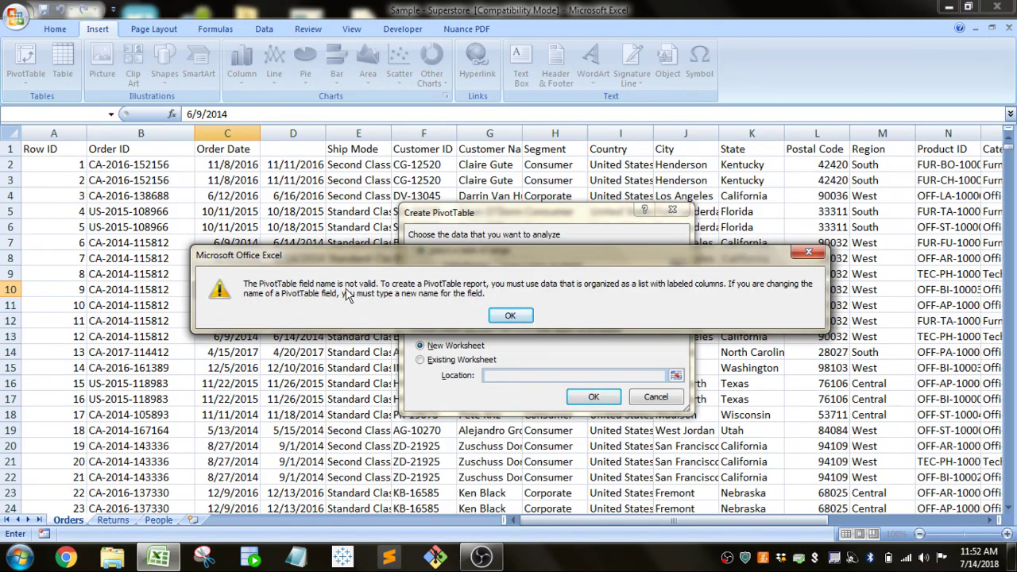
pyautogui.click(510, 316)
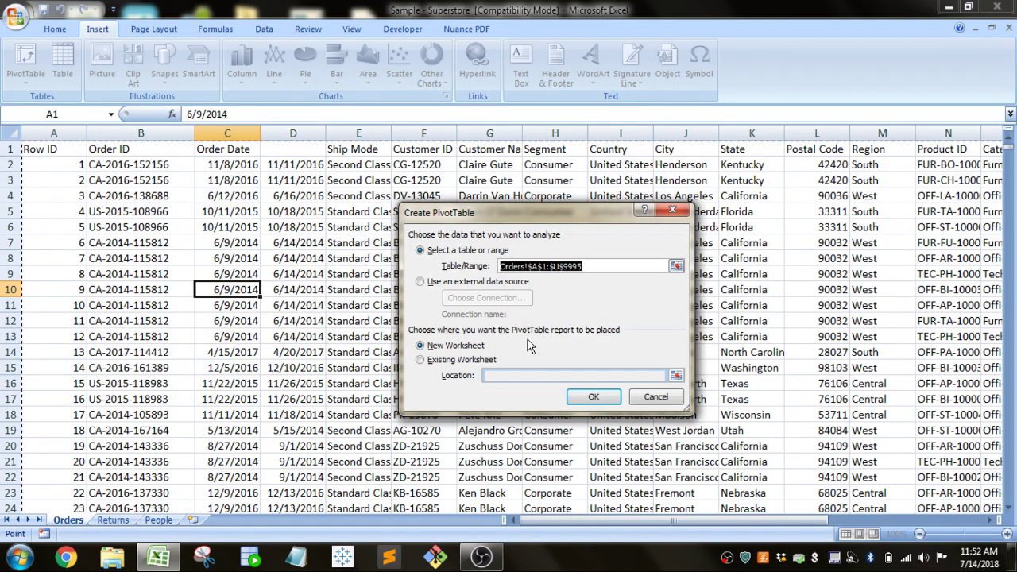
pyautogui.click(656, 398)
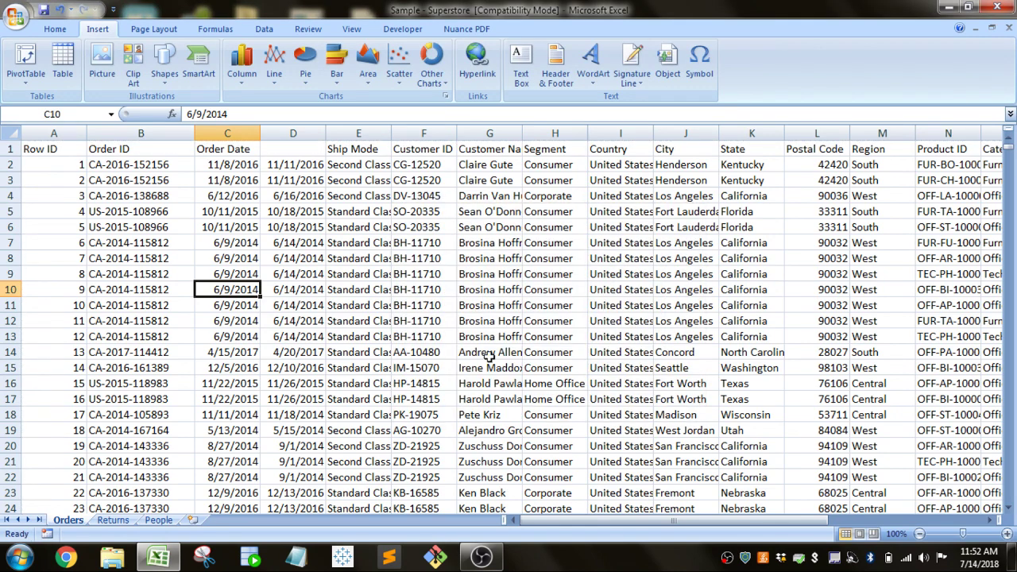
# Check the header row of the Orders sheet across all columns for missing headings.
pyautogui.click(294, 148)
pyautogui.press('Left')
pyautogui.press('Right')
pyautogui.press('Right')
pyautogui.press('Right')
pyautogui.press('Right')
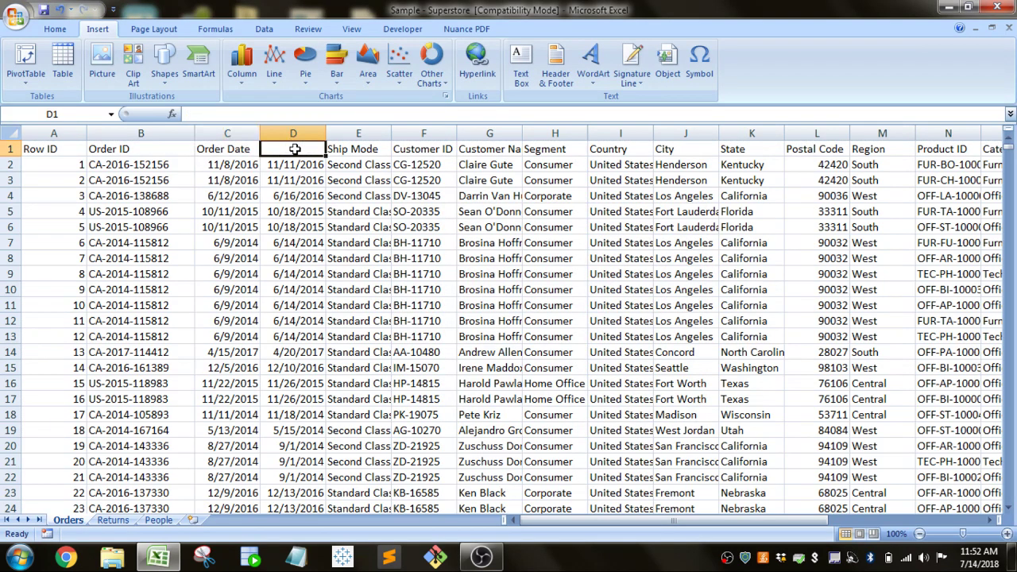
pyautogui.press('Right')
pyautogui.press('Right')
pyautogui.press('Right')
pyautogui.press('Left')
pyautogui.press('Left')
pyautogui.press('Left')
pyautogui.press('Left')
pyautogui.press('Left')
pyautogui.press('Left')
pyautogui.press('Left')
pyautogui.press('Left')
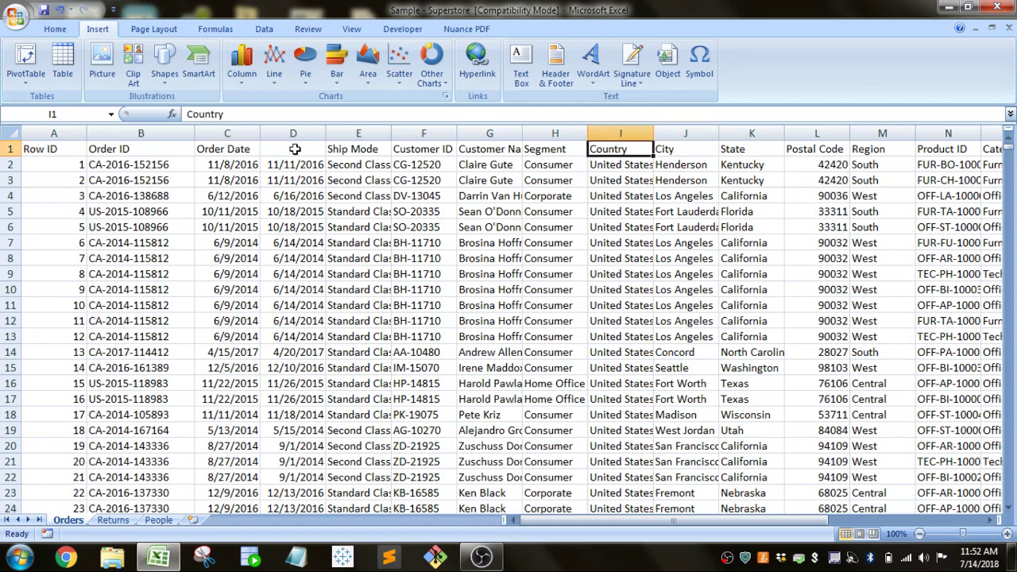
pyautogui.press('Right')
pyautogui.press('Right')
pyautogui.press('Right')
pyautogui.press('Right')
pyautogui.press('Right')
pyautogui.press('Right')
pyautogui.press('Right')
pyautogui.press('Right')
pyautogui.press('Right')
pyautogui.press('Right')
pyautogui.press('Right')
pyautogui.press('Right')
pyautogui.press('Right')
pyautogui.press('Right')
pyautogui.press('Right')
pyautogui.press('Right')
pyautogui.press('Right')
pyautogui.press('Right')
pyautogui.press('Right')
pyautogui.press('Right')
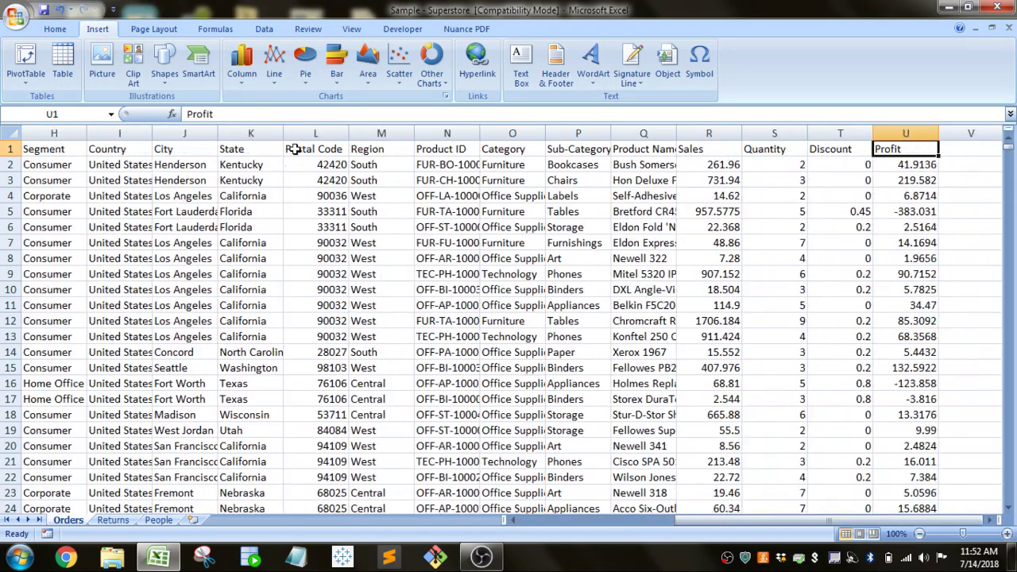
pyautogui.press('Left')
pyautogui.press('Left')
pyautogui.press('Left')
pyautogui.press('Left')
pyautogui.press('Left')
pyautogui.press('Left')
pyautogui.press('Left')
pyautogui.press('Left')
pyautogui.press('Left')
pyautogui.press('Left')
pyautogui.press('Left')
pyautogui.press('Left')
pyautogui.press('Left')
pyautogui.press('Left')
pyautogui.press('Left')
pyautogui.press('Left')
pyautogui.press('Left')
pyautogui.press('Left')
pyautogui.press('Left')
pyautogui.press('Left')
pyautogui.press('Left')
# Enter "Ship Date" as the missing column heading in cell D1.
pyautogui.press('Right')
pyautogui.press('Right')
pyautogui.press('Right')
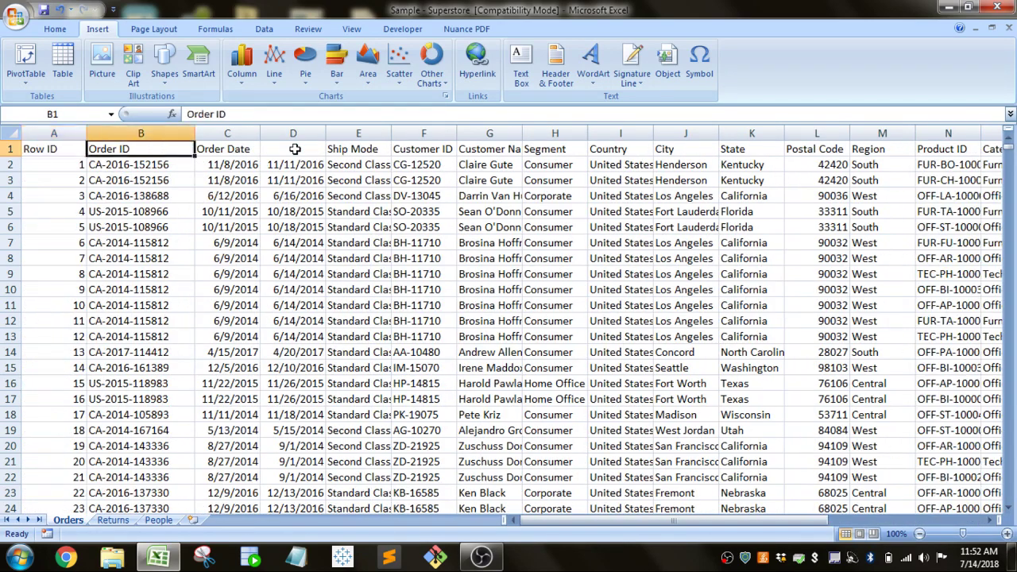
pyautogui.write('Ship Date')
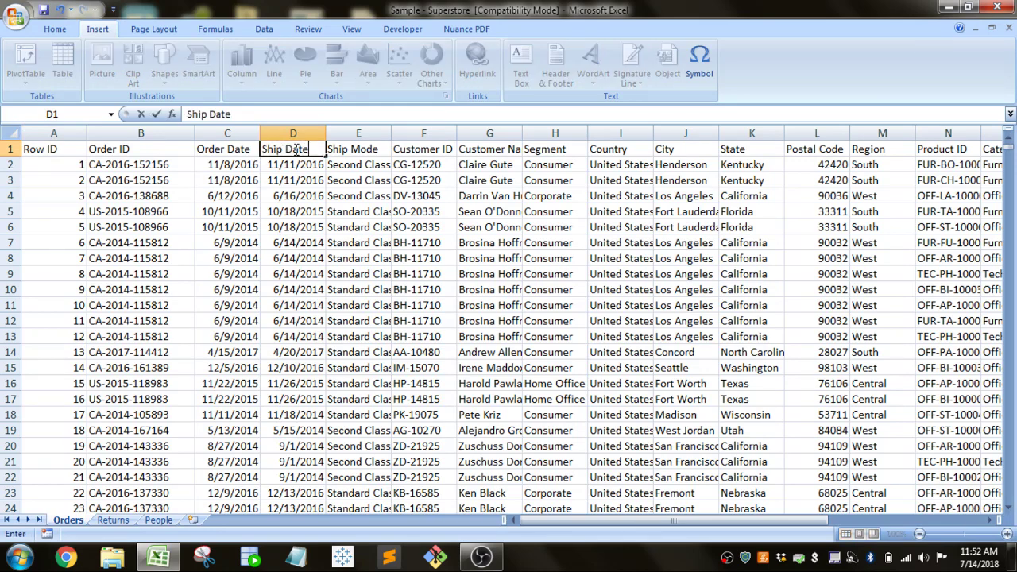
pyautogui.press('Return')
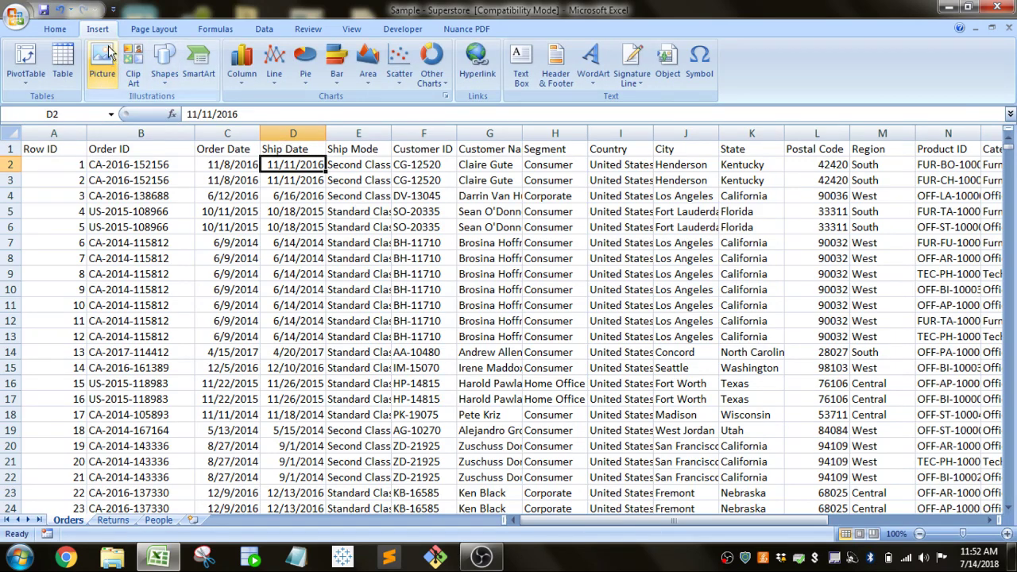
# Create a PivotTable from the Orders range A1:U9995 on a new worksheet and place Customer Name in the row area.
pyautogui.click(24, 62)
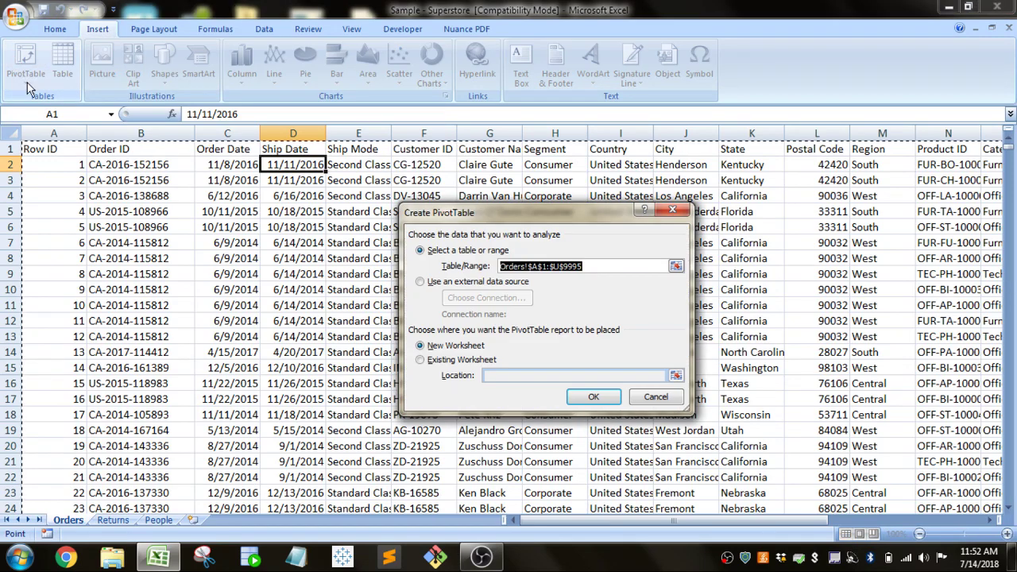
pyautogui.click(585, 398)
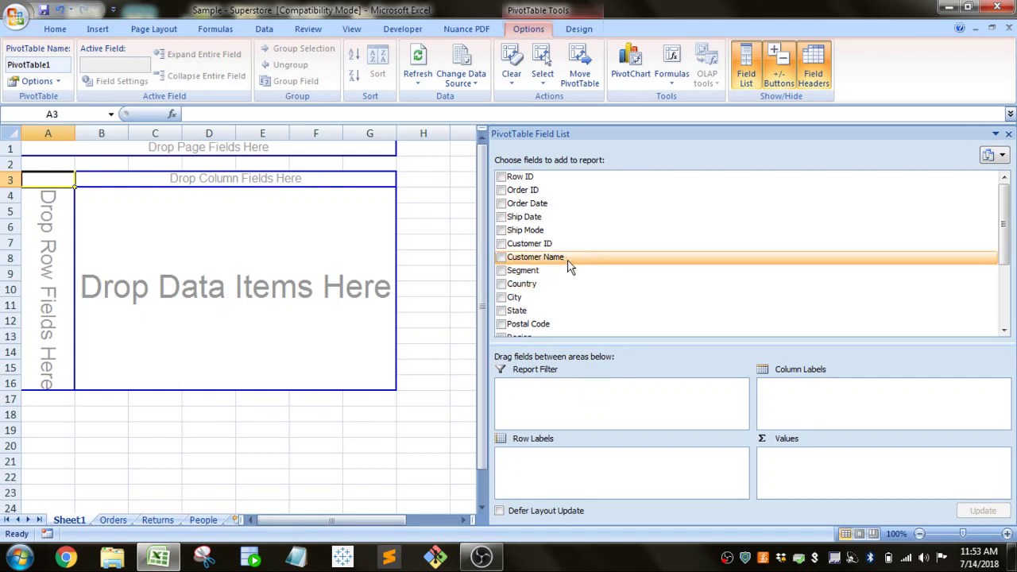
pyautogui.moveTo(569, 265); pyautogui.dragTo(116, 188)
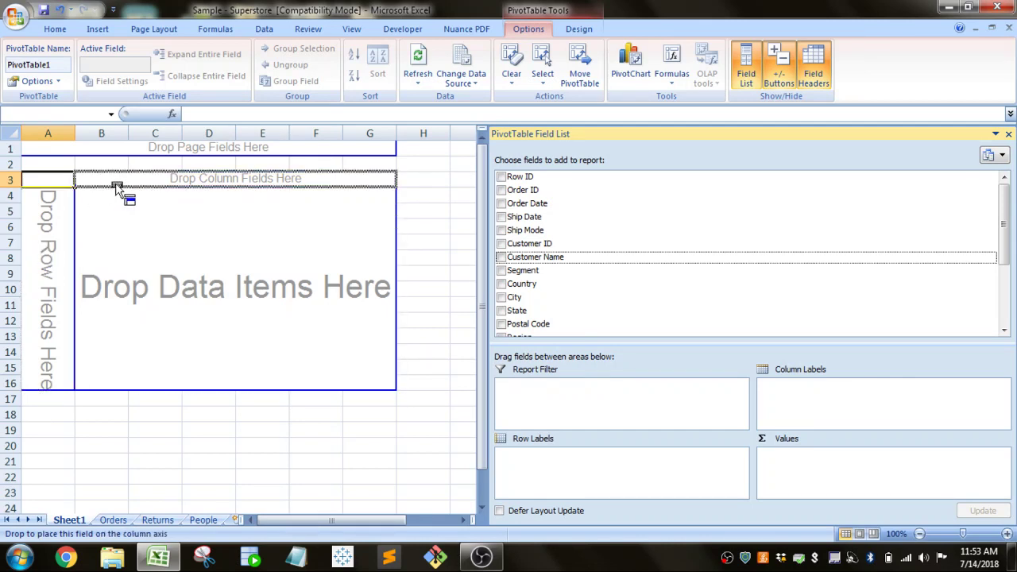
pyautogui.moveTo(117, 188); pyautogui.dragTo(125, 160)
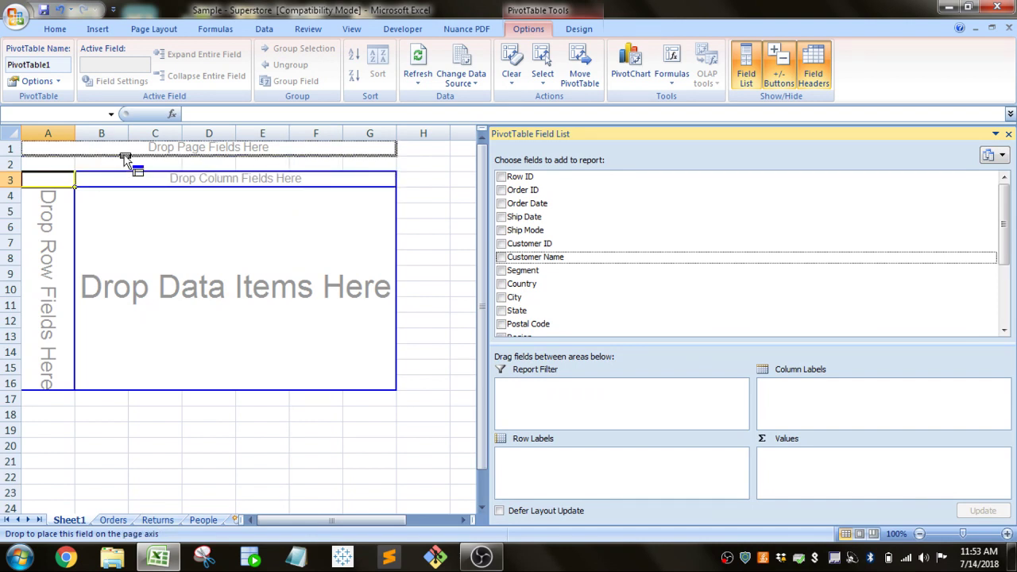
pyautogui.moveTo(125, 159); pyautogui.dragTo(47, 262)
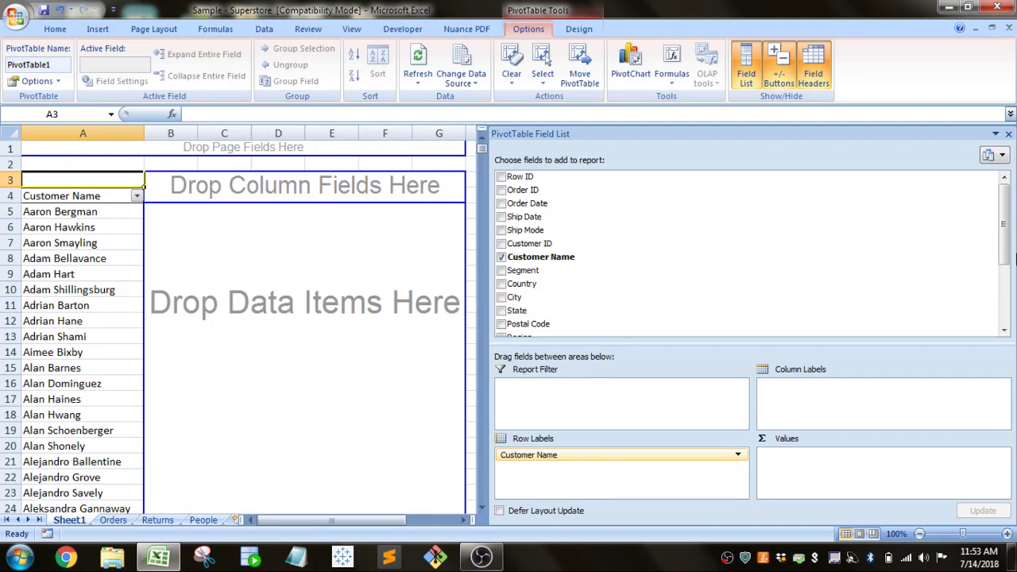
# Add Segment as the PivotTable's column labels and Sales as its summed data values.
pyautogui.moveTo(1003, 213); pyautogui.dragTo(1006, 247)
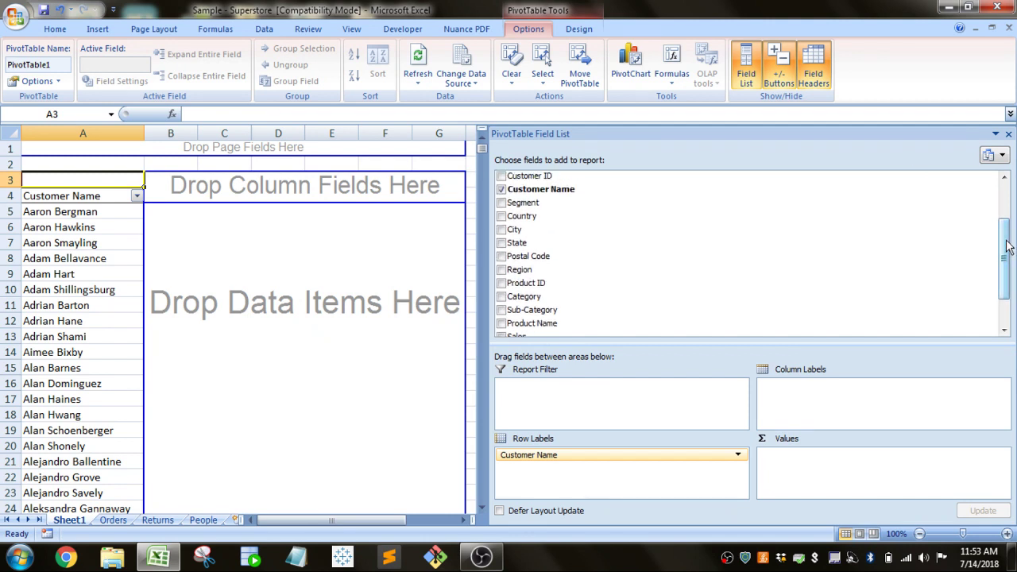
pyautogui.moveTo(522, 203); pyautogui.dragTo(837, 395)
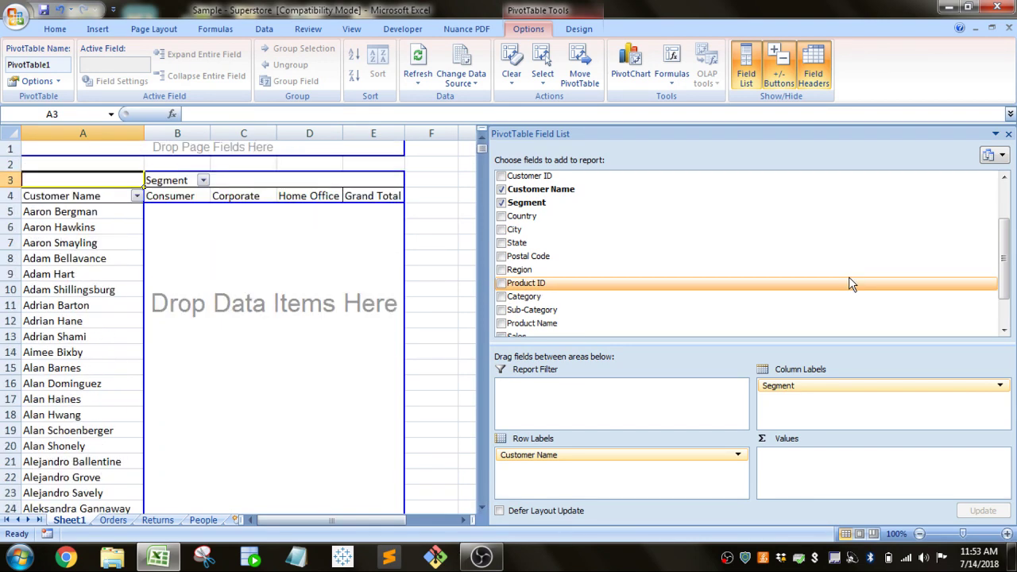
pyautogui.moveTo(1003, 236); pyautogui.dragTo(1005, 265)
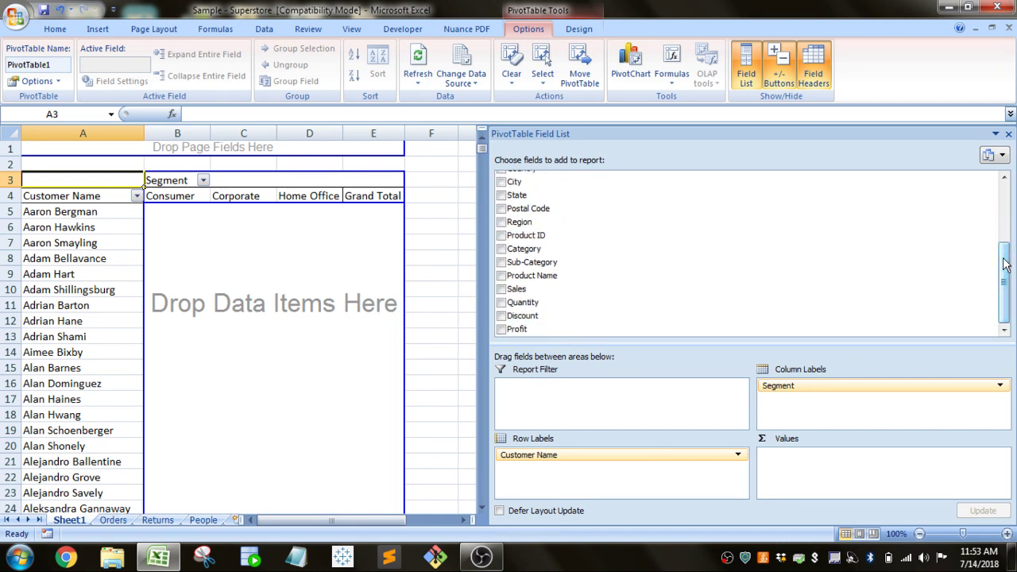
pyautogui.moveTo(548, 289); pyautogui.dragTo(298, 298)
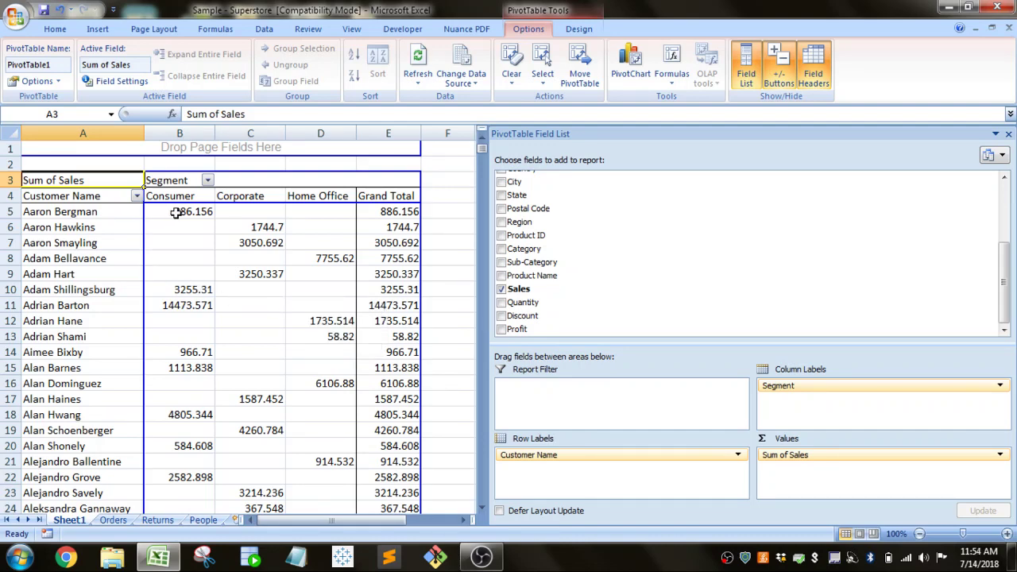
# Group the first three customers in the PivotTable's row labels.
pyautogui.moveTo(269, 267)
pyautogui.click(85, 213)
pyautogui.keyDown('ctrl'); pyautogui.click(83, 228); pyautogui.keyUp('ctrl')
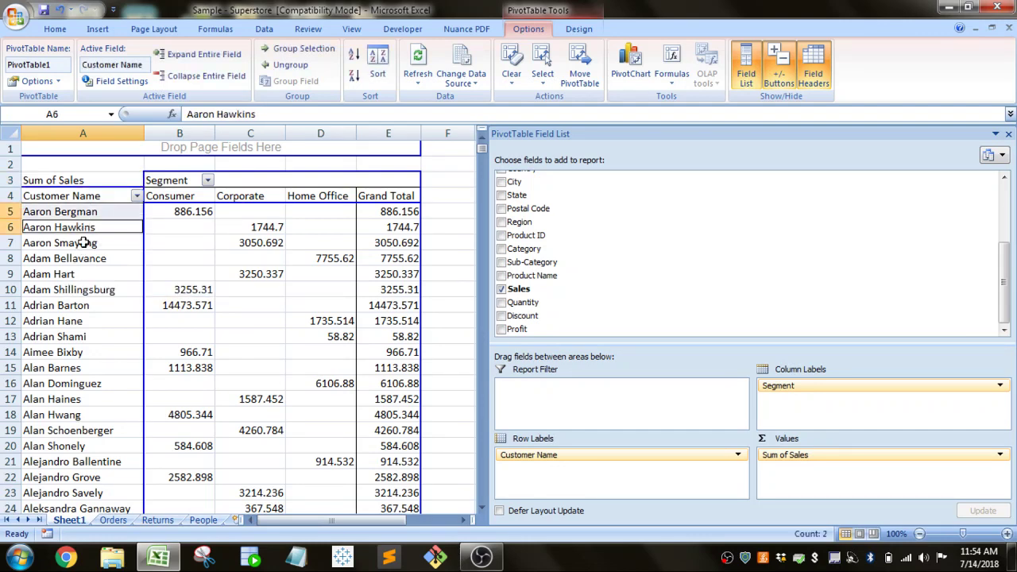
pyautogui.keyDown('ctrl'); pyautogui.click(83, 243); pyautogui.keyUp('ctrl')
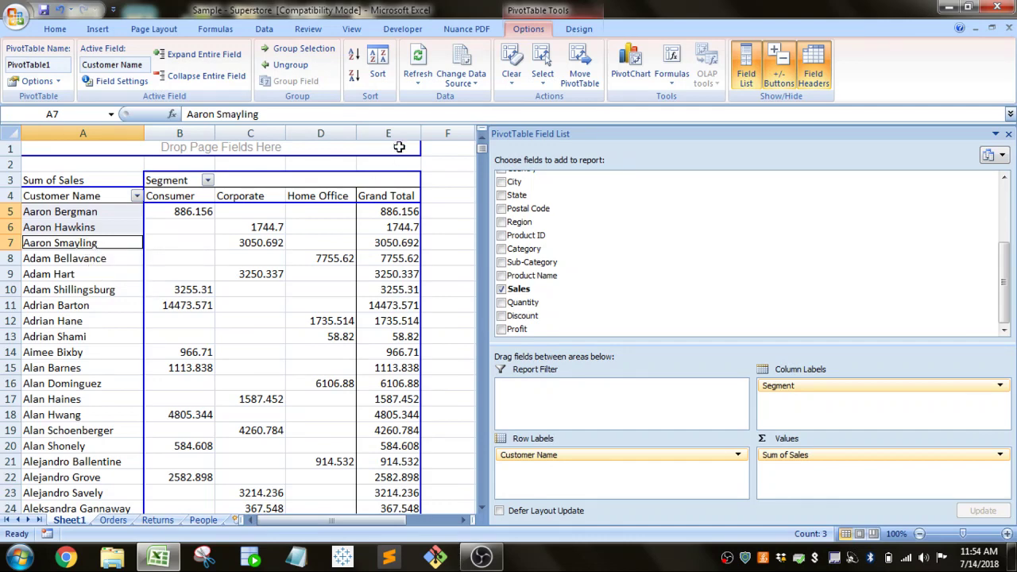
pyautogui.click(305, 51)
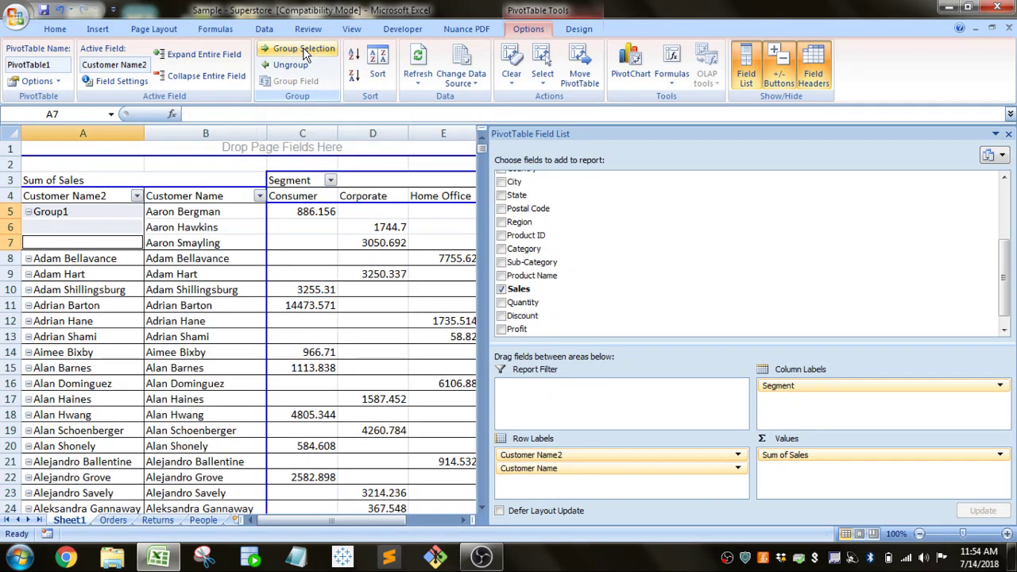
# Group the three customers in rows 8 to 10 as a second group in the row labels.
pyautogui.click(94, 211)
pyautogui.moveTo(195, 212); pyautogui.dragTo(199, 243)
pyautogui.click(111, 259)
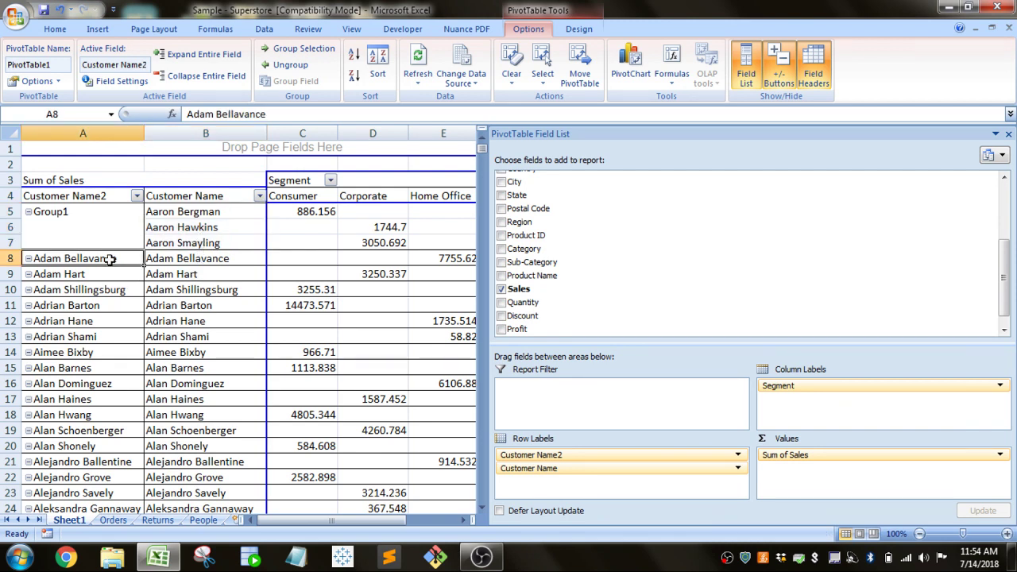
pyautogui.keyDown('ctrl'); pyautogui.click(102, 276); pyautogui.keyUp('ctrl')
pyautogui.keyDown('ctrl'); pyautogui.click(96, 289); pyautogui.keyUp('ctrl')
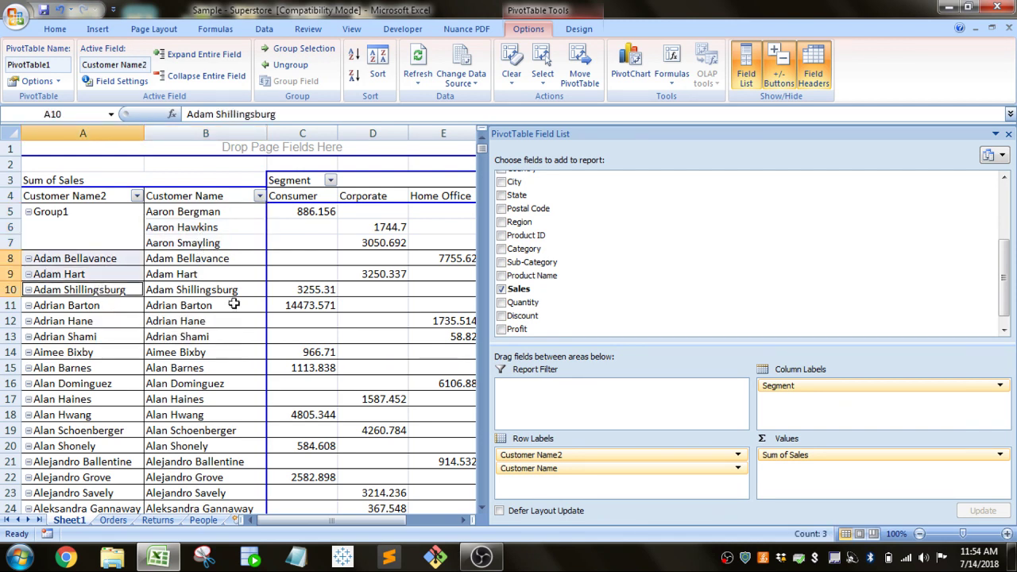
pyautogui.click(302, 49)
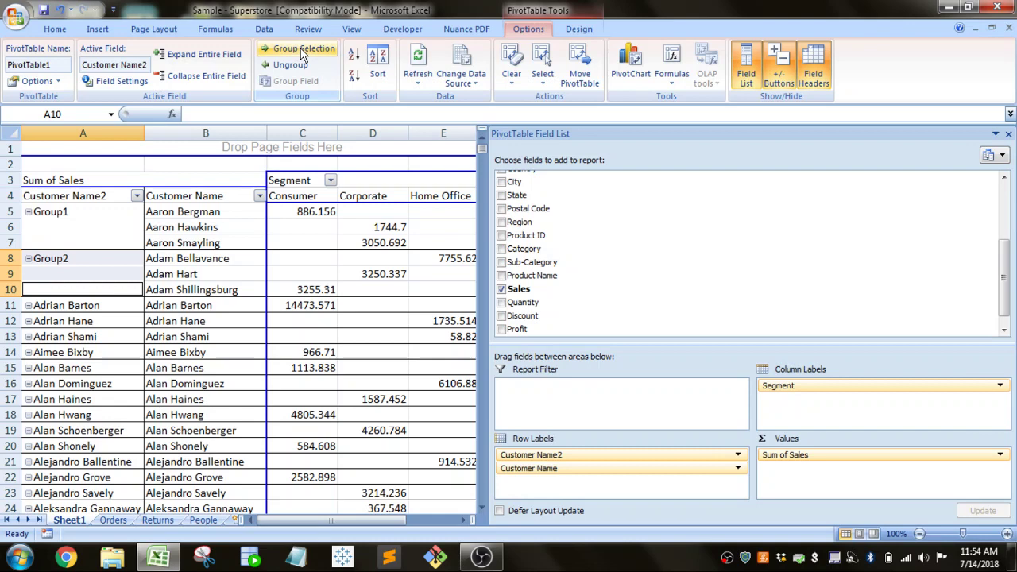
# Ungroup both customer groups in the PivotTable's row labels.
pyautogui.click(300, 67)
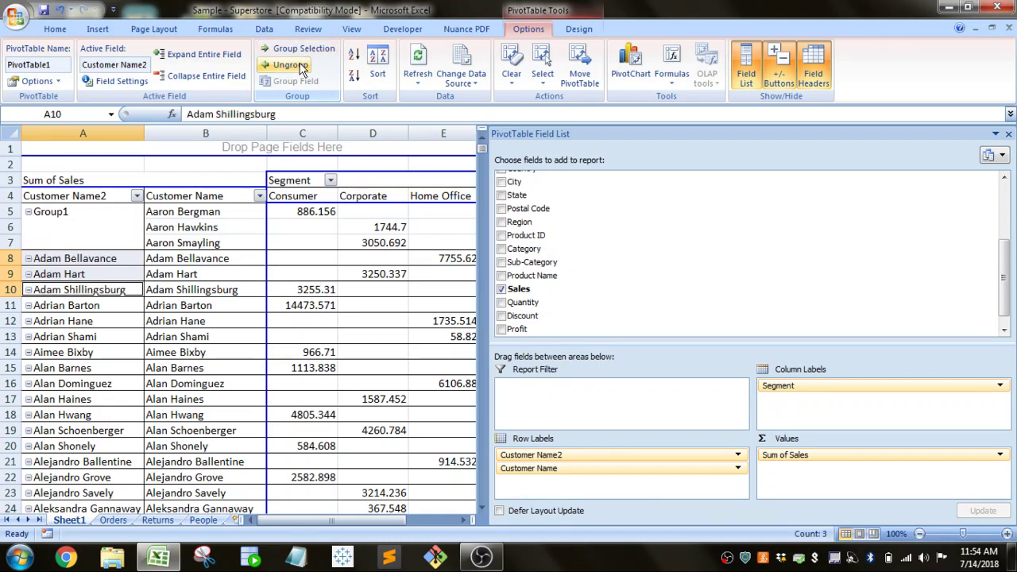
pyautogui.click(61, 230)
pyautogui.click(278, 65)
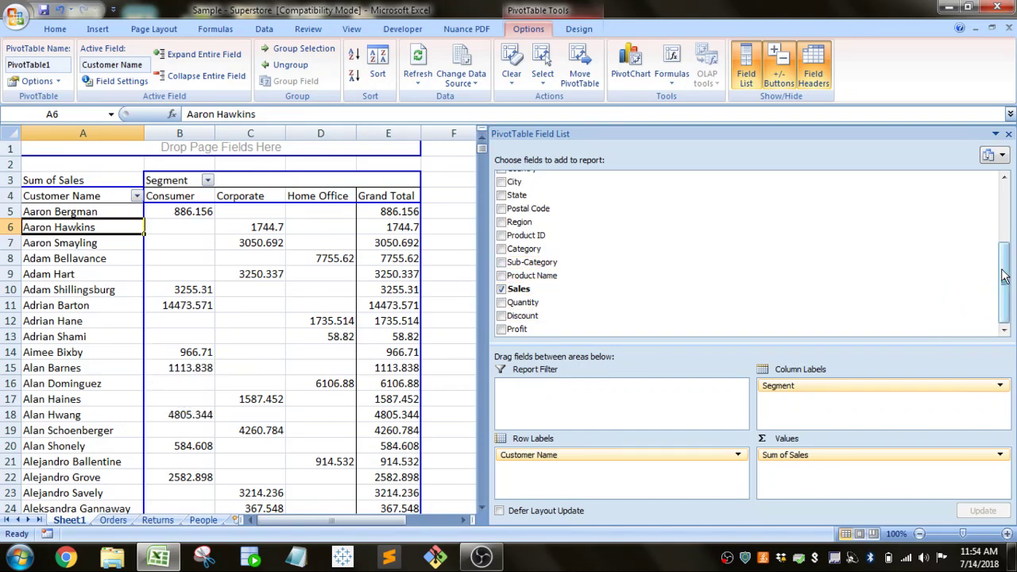
# Add Ship Mode to the PivotTable as a report filter.
pyautogui.moveTo(1004, 278); pyautogui.dragTo(1007, 199)
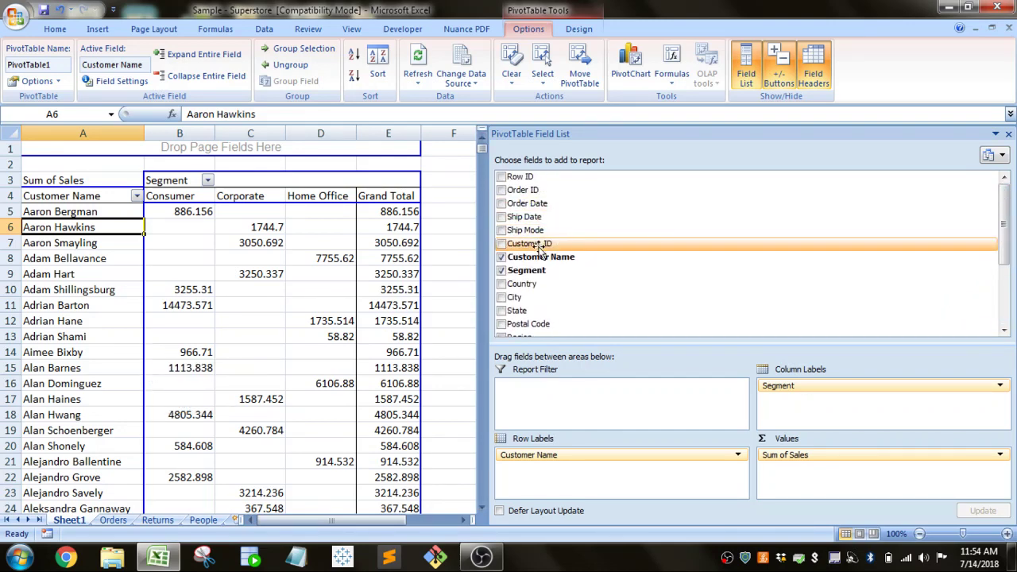
pyautogui.moveTo(532, 236); pyautogui.dragTo(263, 149)
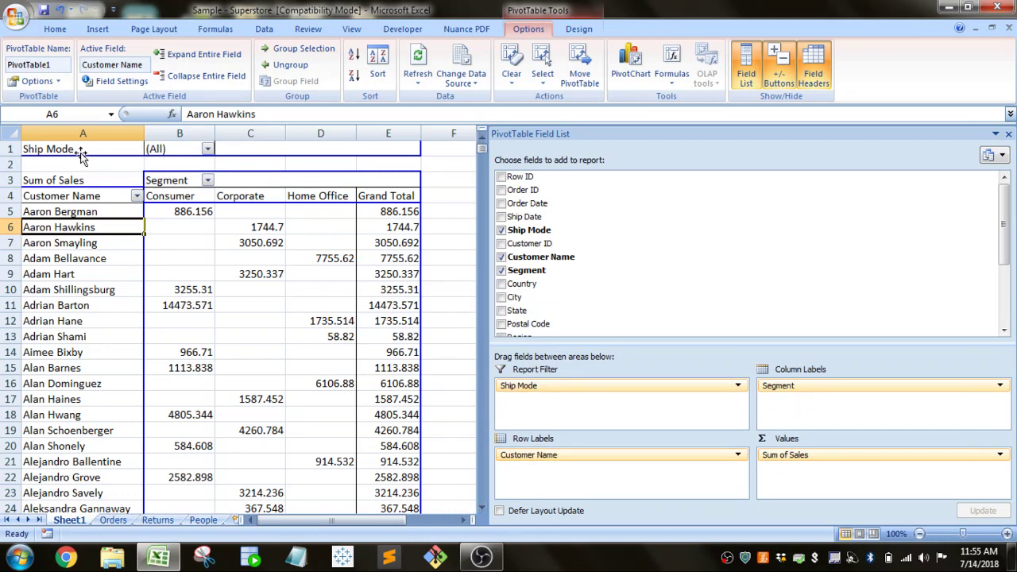
# Filter the PivotTable's Ship Mode to multiple items, First Class and Second Class.
pyautogui.click(208, 150)
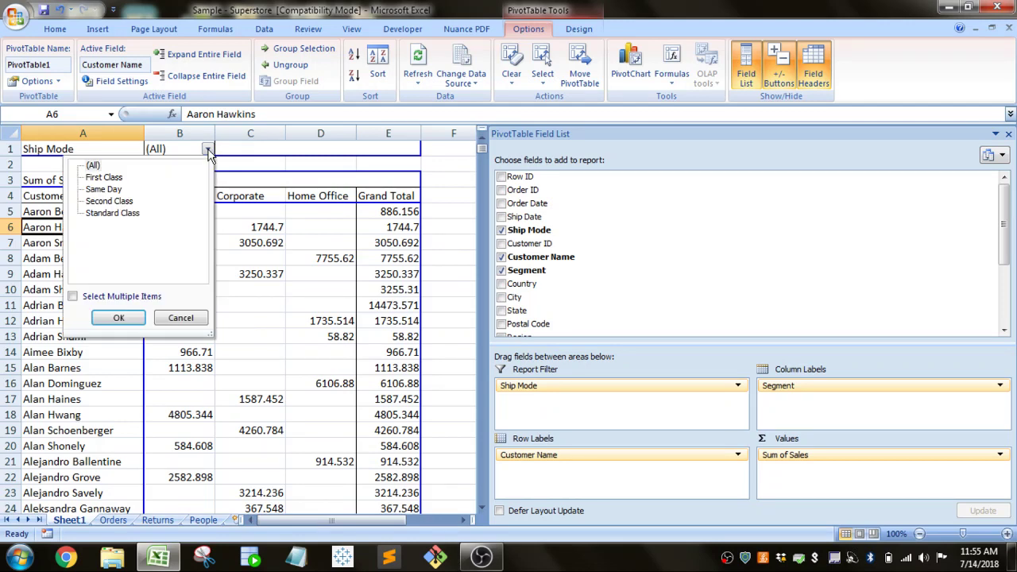
pyautogui.click(112, 179)
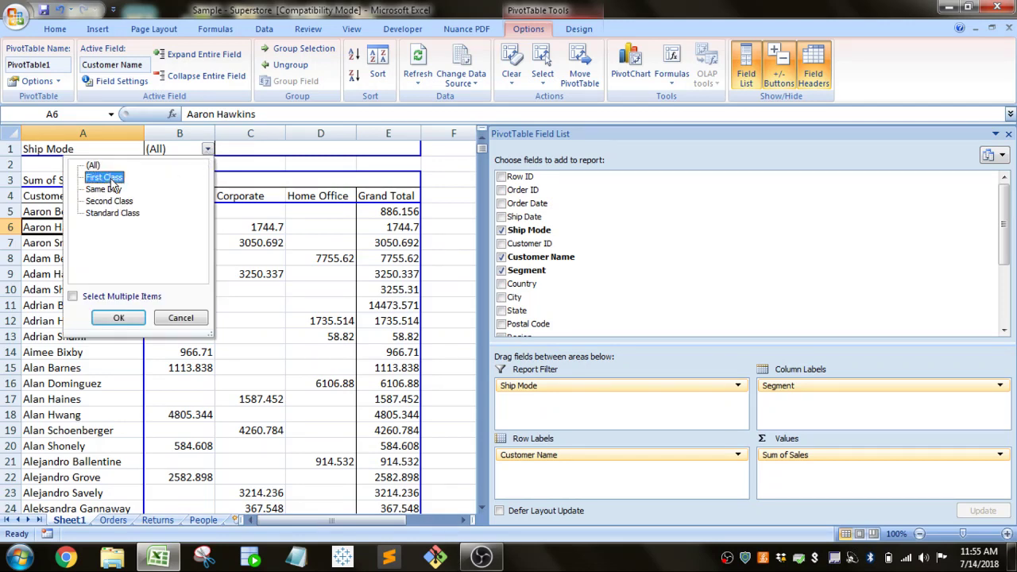
pyautogui.click(109, 298)
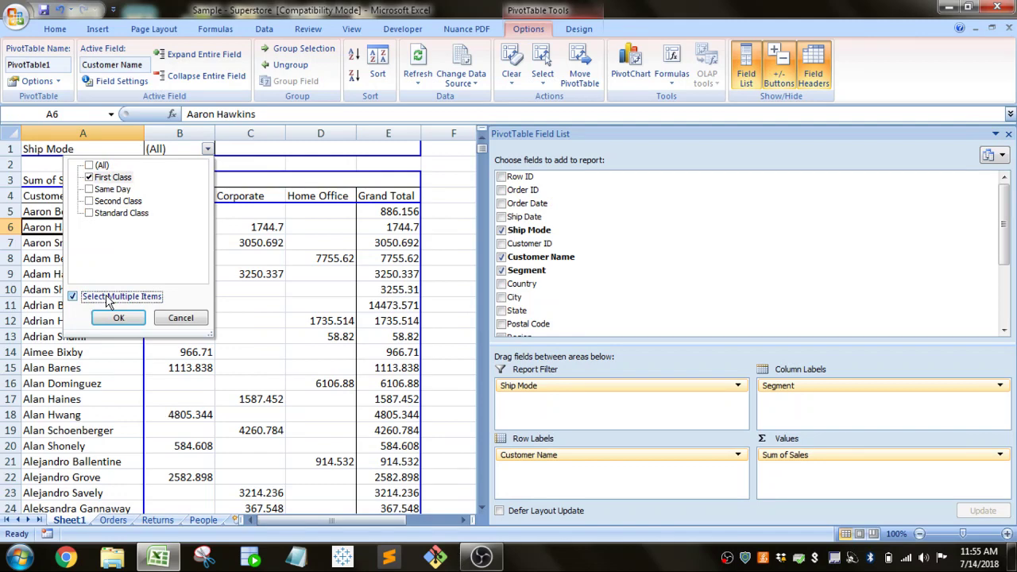
pyautogui.click(98, 204)
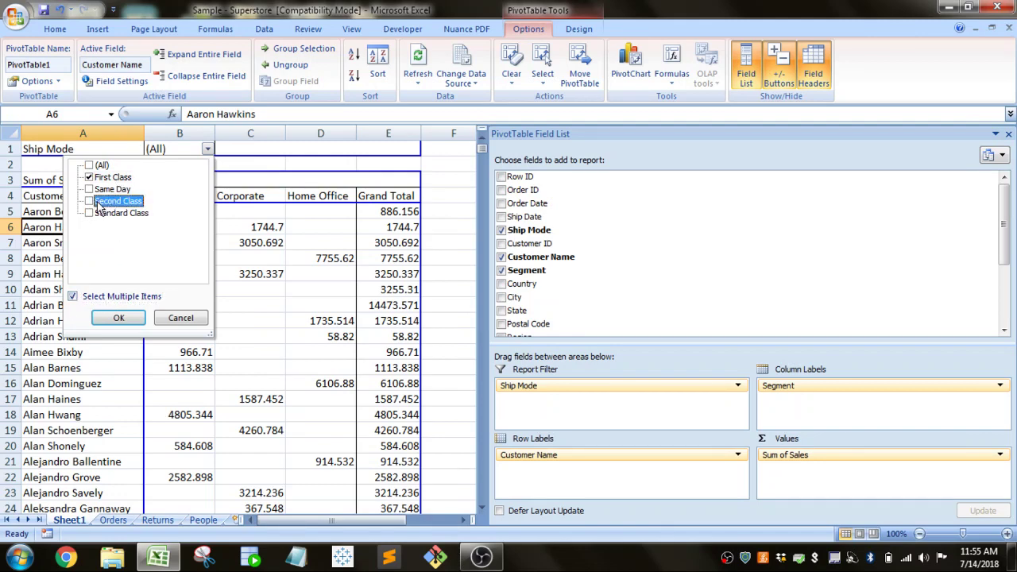
pyautogui.click(89, 201)
pyautogui.click(115, 317)
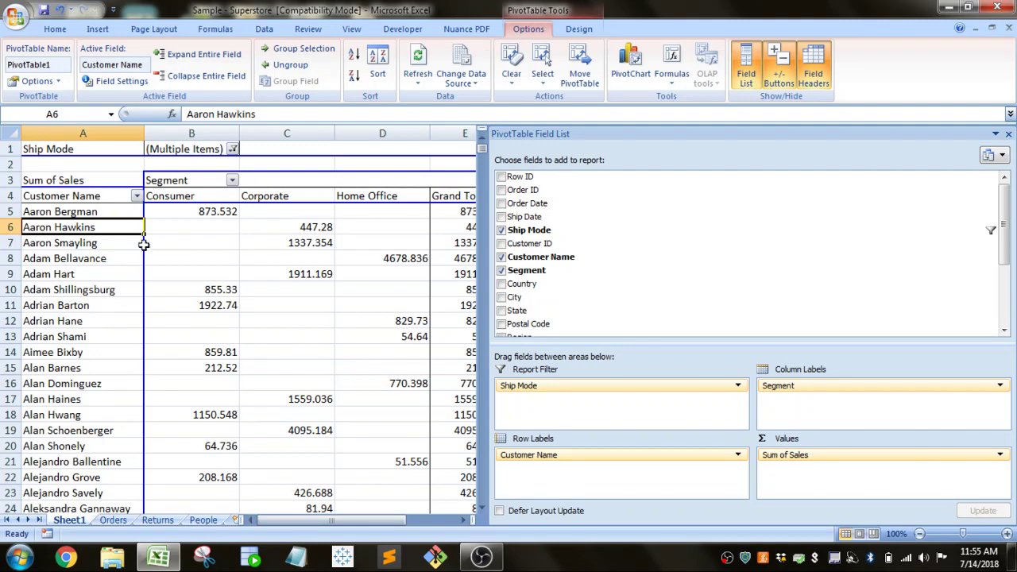
# Filter Customer Name in the row labels to the top 10 items by Sum of Sales.
pyautogui.click(113, 190)
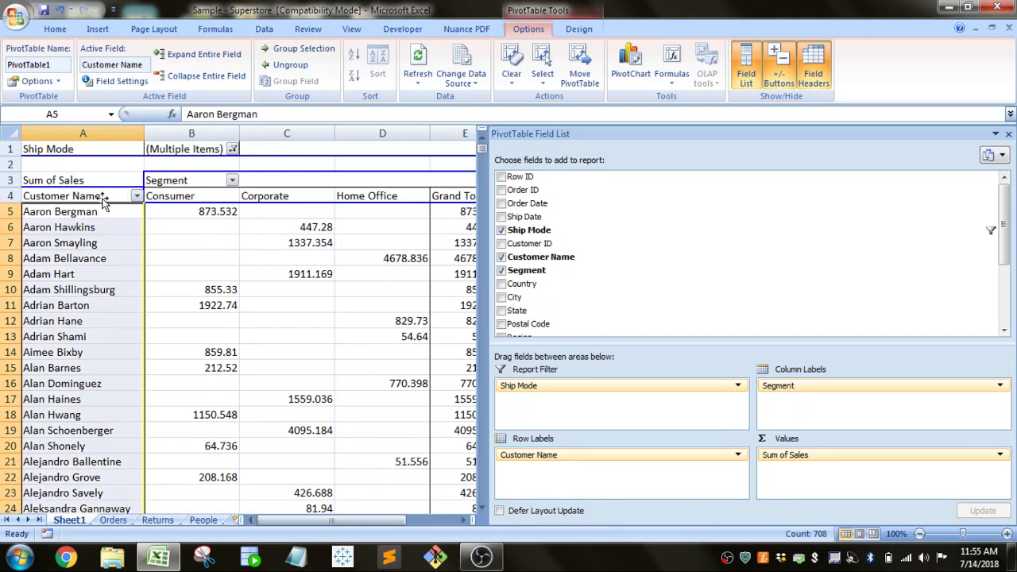
pyautogui.click(99, 197)
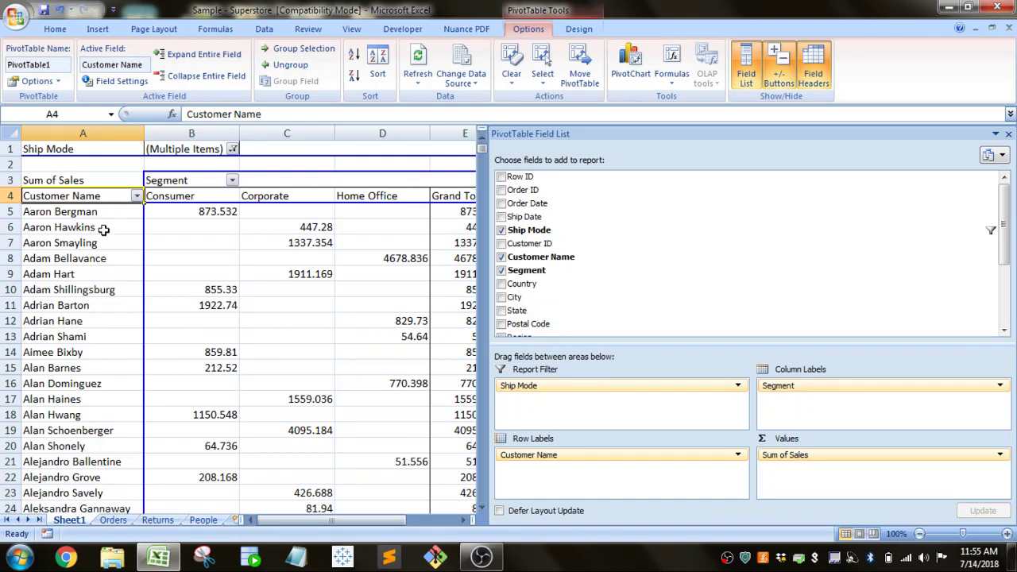
pyautogui.click(137, 196)
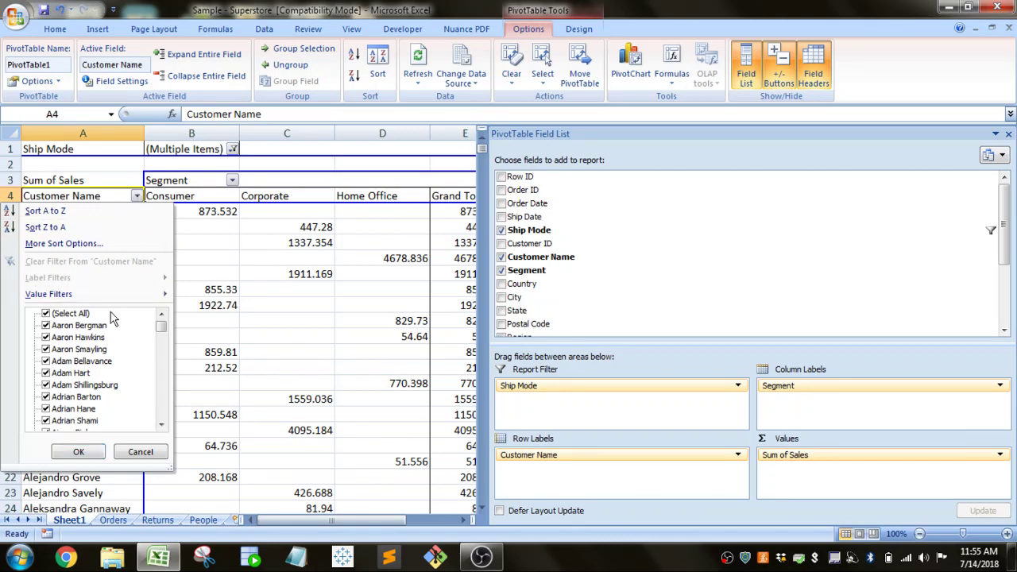
pyautogui.moveTo(111, 303)
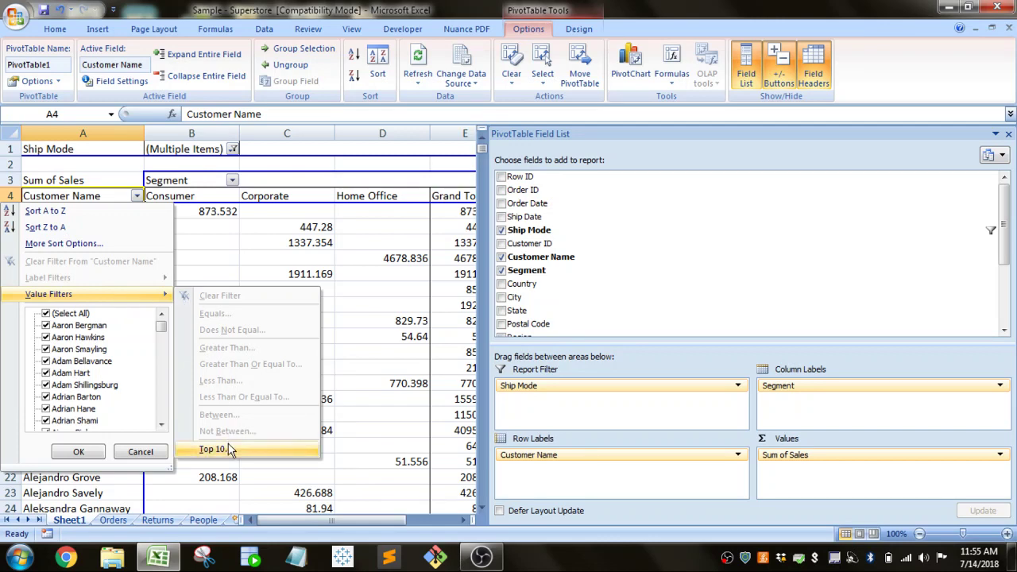
pyautogui.click(213, 449)
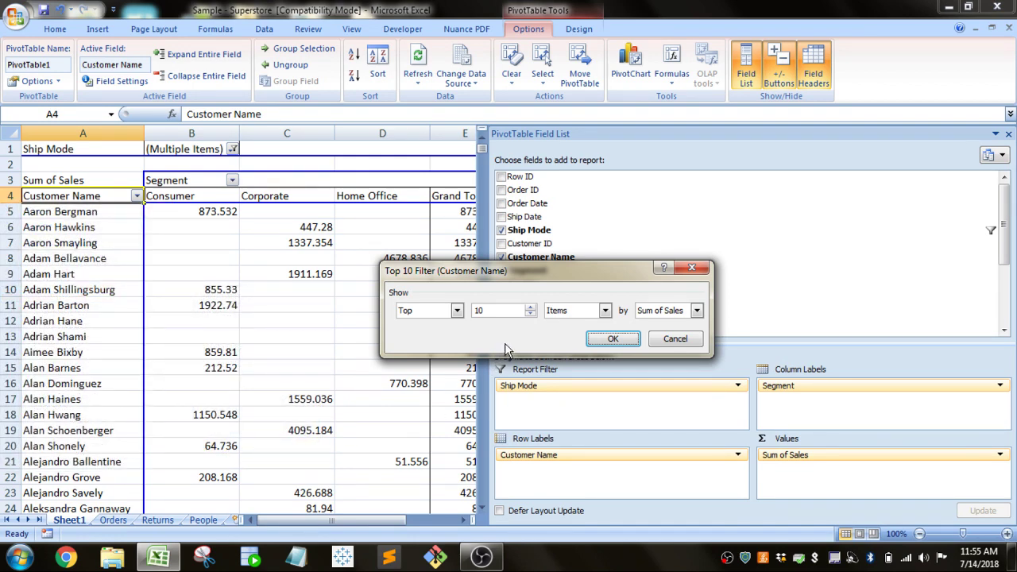
pyautogui.click(696, 311)
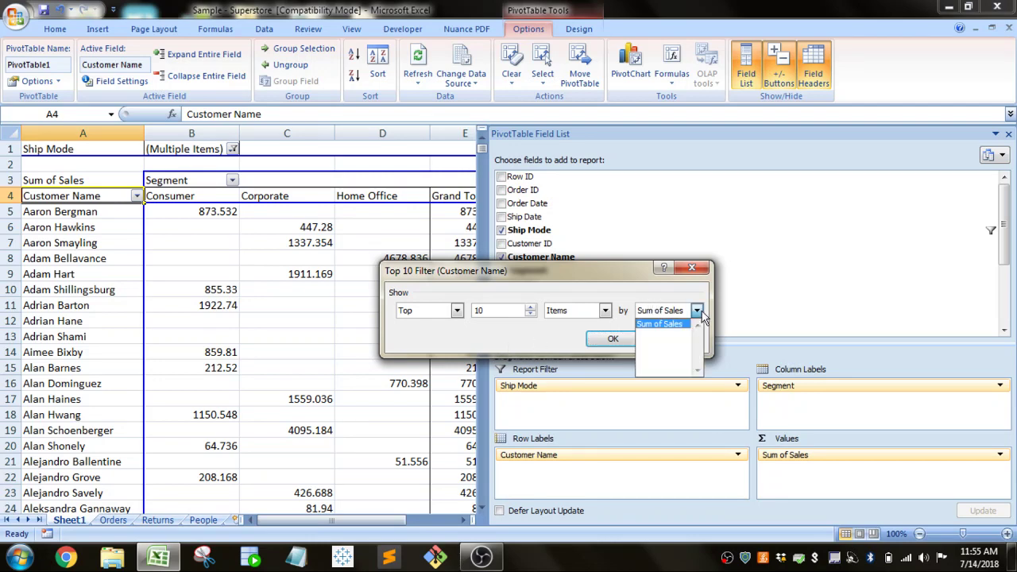
pyautogui.click(688, 323)
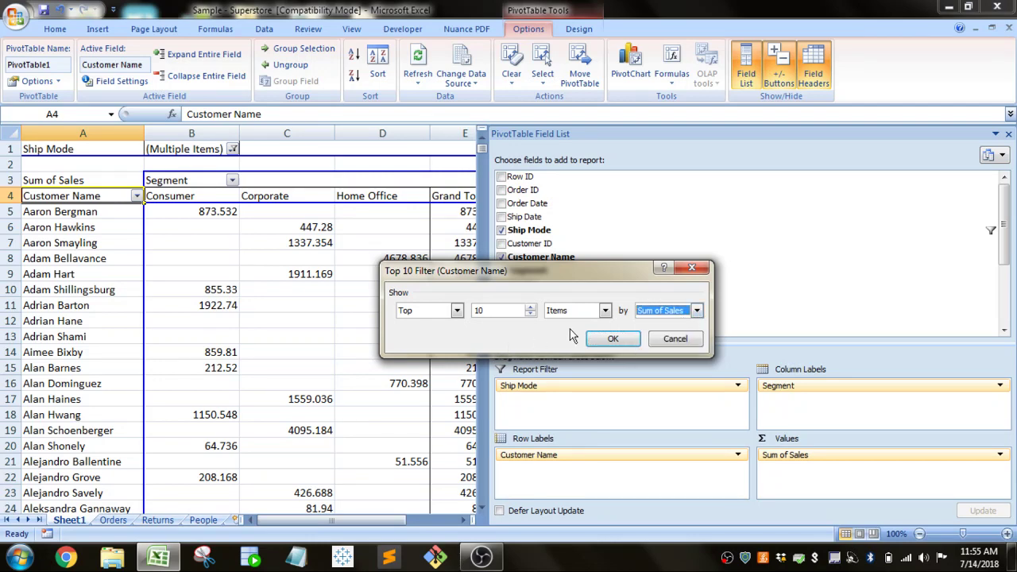
pyautogui.click(601, 336)
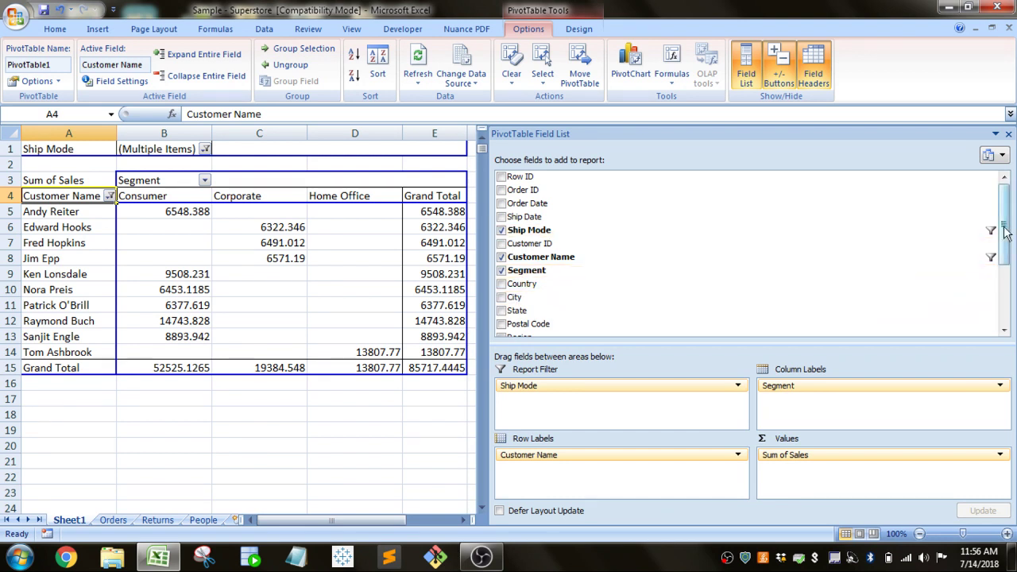
# Add Sales to the PivotTable values a second time and choose Average as its summary calculation.
pyautogui.moveTo(1005, 235); pyautogui.dragTo(1006, 286)
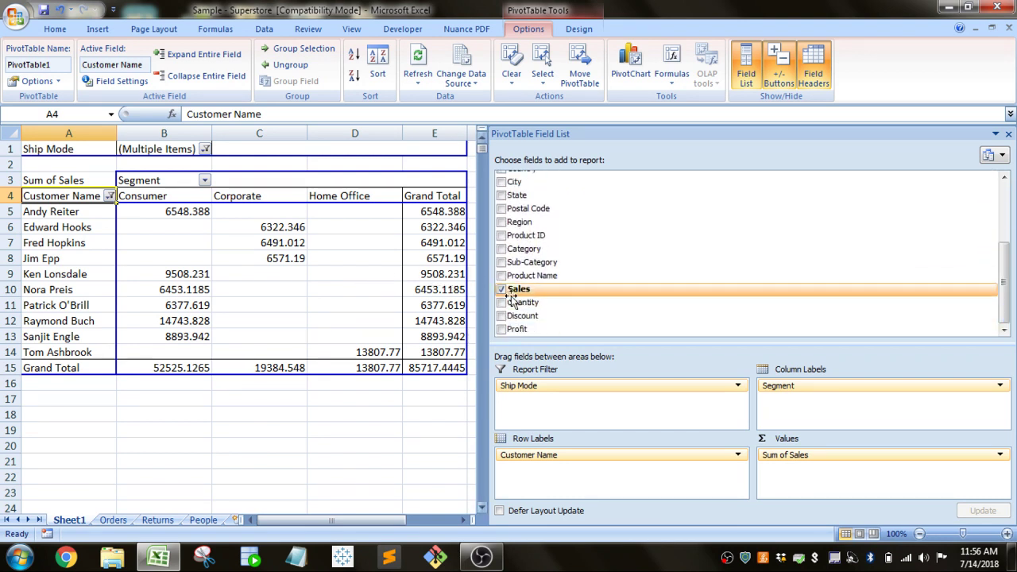
pyautogui.moveTo(520, 291); pyautogui.dragTo(845, 477)
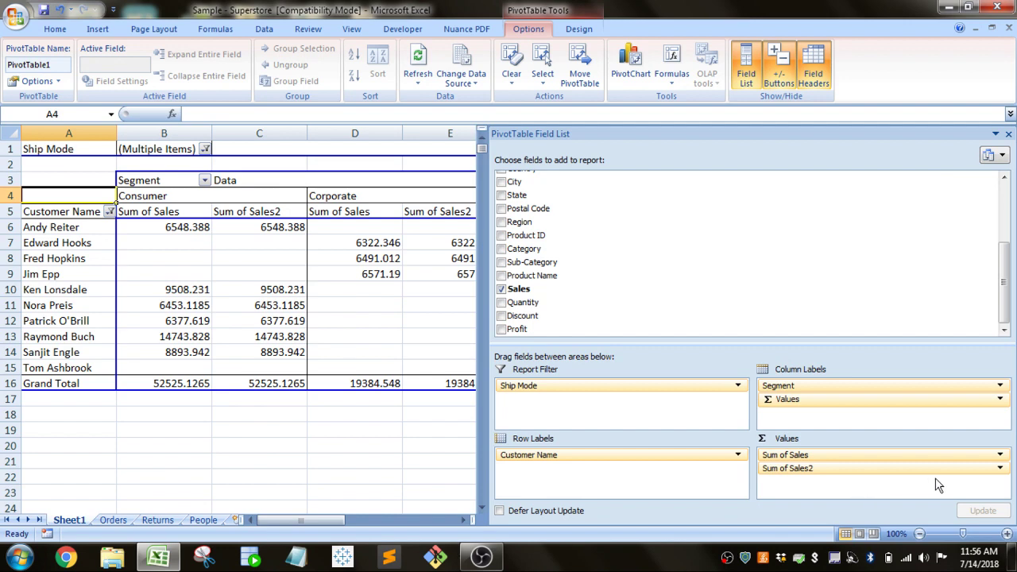
pyautogui.click(1000, 468)
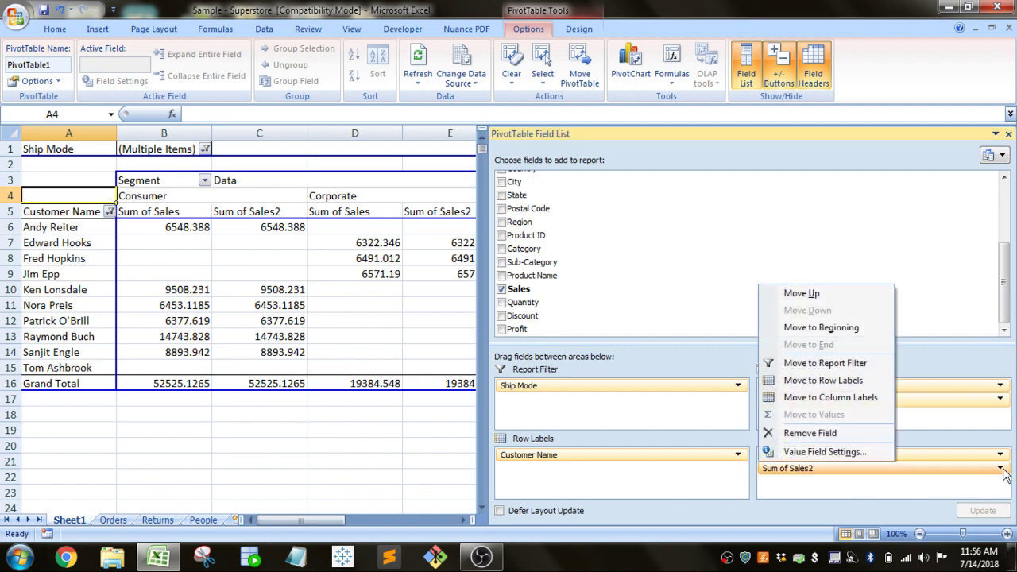
pyautogui.click(854, 455)
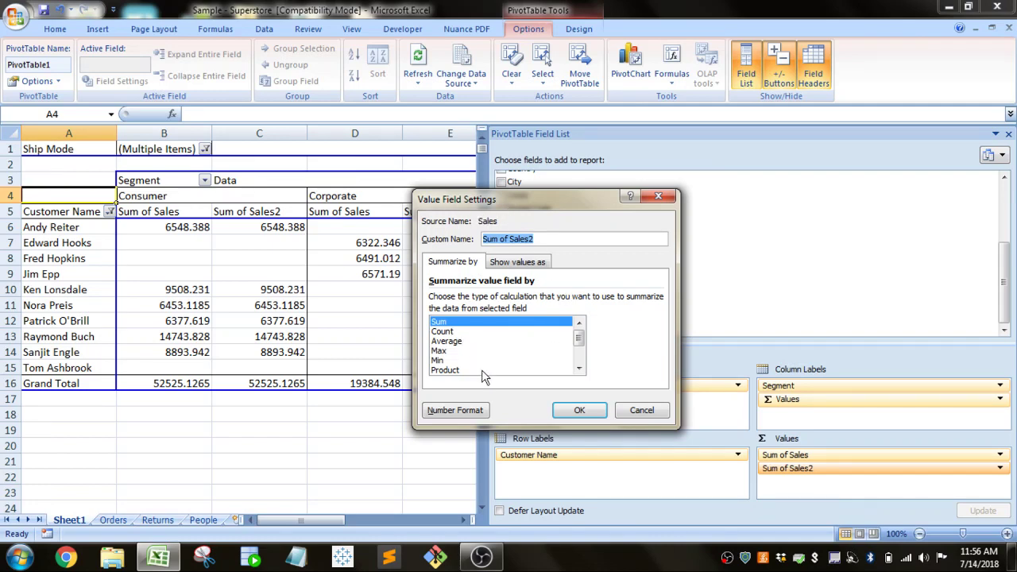
pyautogui.click(459, 342)
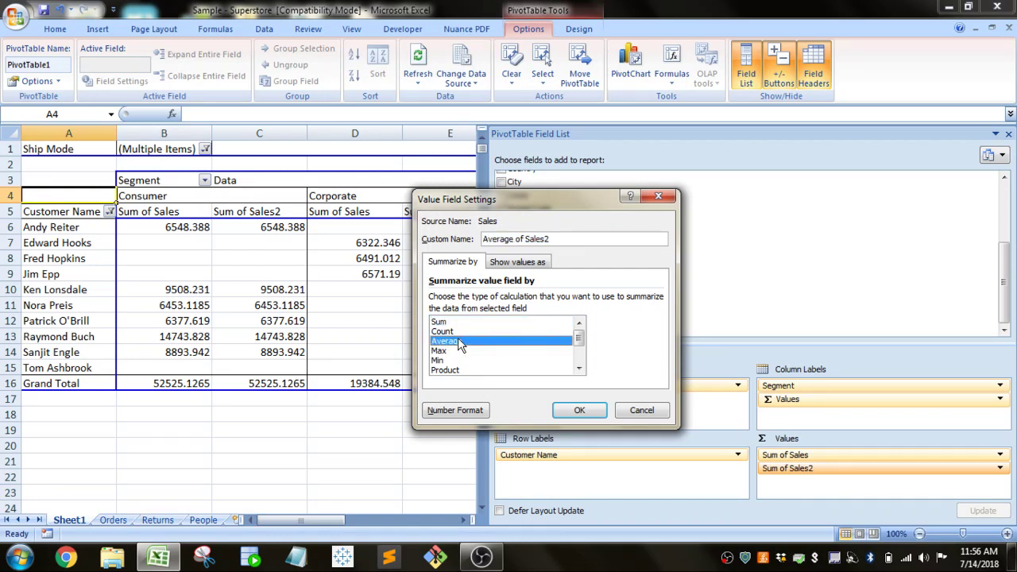
# Give the averaged sales value field the custom name "Avg Sales" and apply its settings.
pyautogui.click(570, 238)
pyautogui.press('BackSpace')
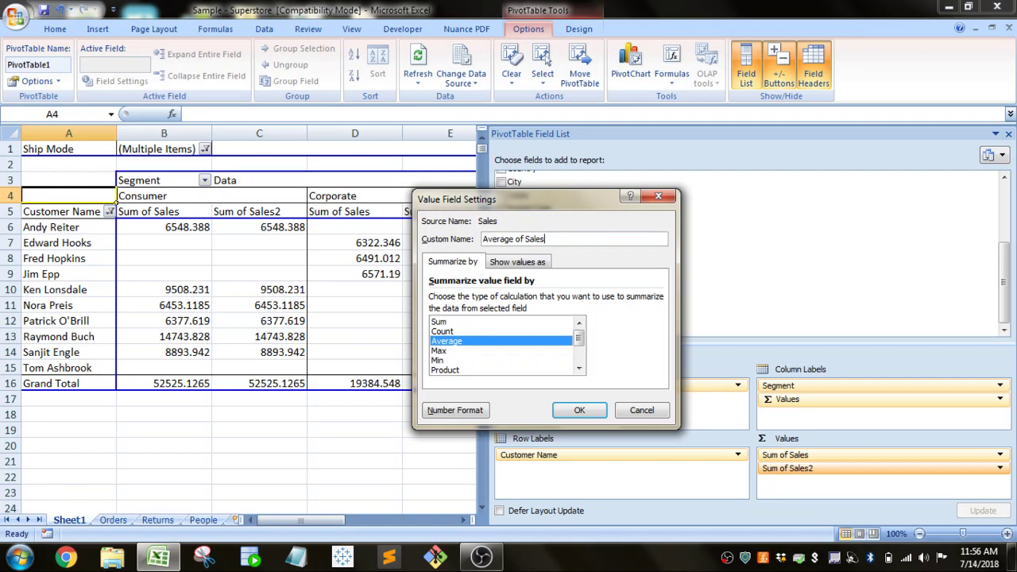
pyautogui.press('BackSpace')
pyautogui.press('BackSpace')
pyautogui.press('BackSpace')
pyautogui.press('BackSpace')
pyautogui.press('BackSpace')
pyautogui.press('BackSpace')
pyautogui.press('BackSpace')
pyautogui.press('BackSpace')
pyautogui.press('BackSpace')
pyautogui.press('BackSpace')
pyautogui.press('BackSpace')
pyautogui.press('BackSpace')
pyautogui.write('g Sales')
pyautogui.click(587, 412)
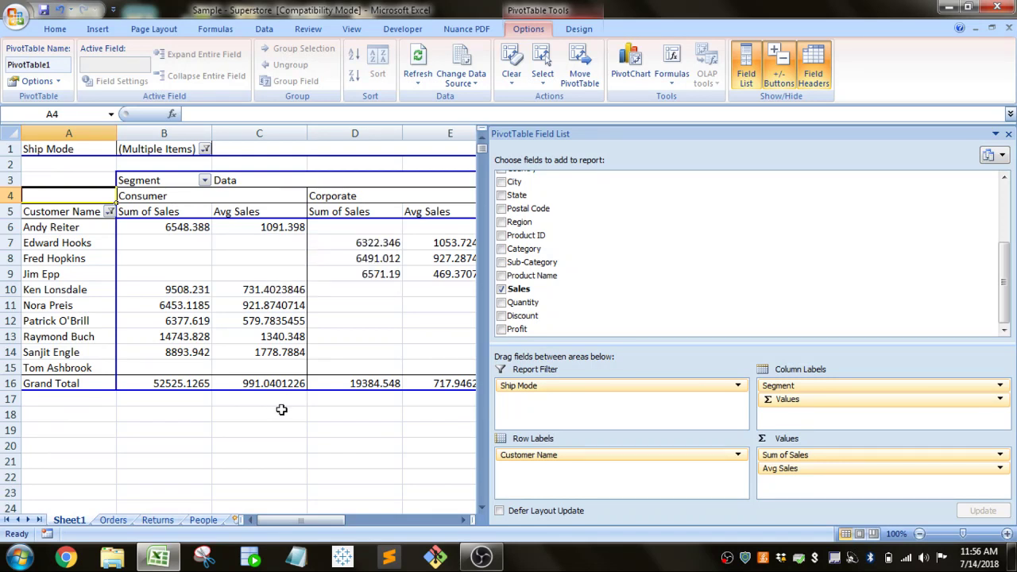
# Add Sales to the PivotTable values once more, below Avg Sales.
pyautogui.moveTo(551, 294); pyautogui.dragTo(888, 502)
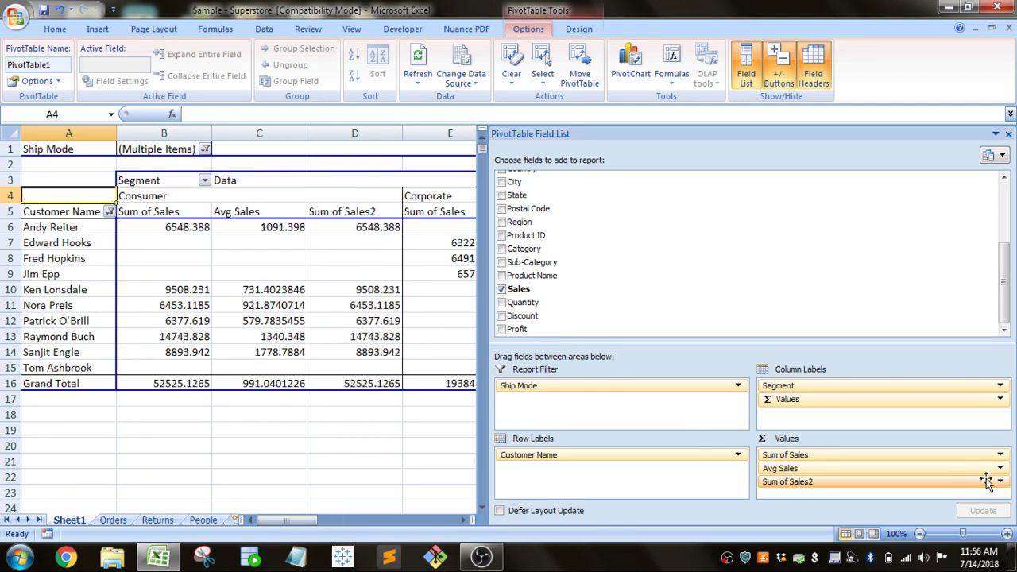
pyautogui.click(999, 481)
pyautogui.click(867, 467)
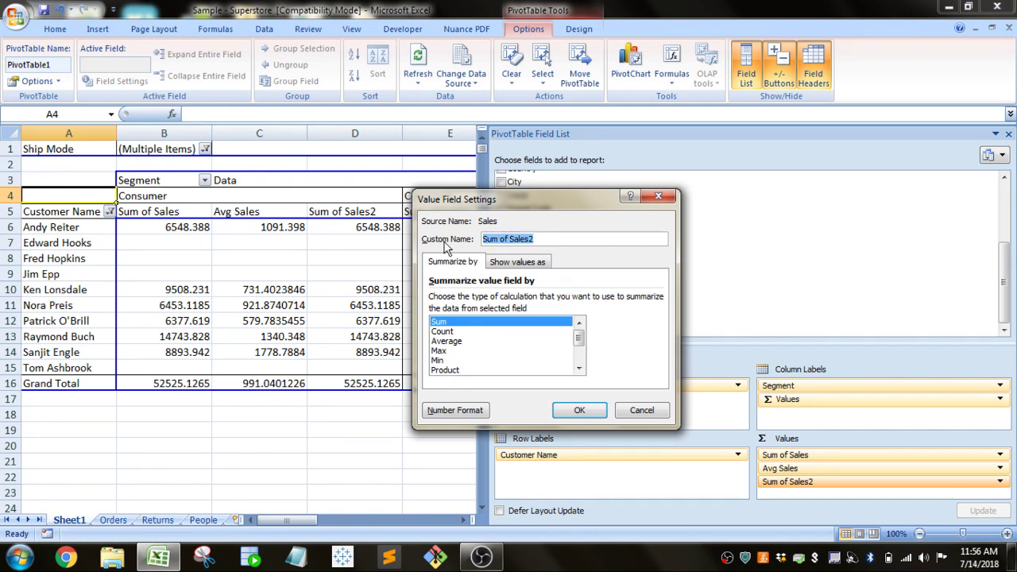
pyautogui.write('Runnint')
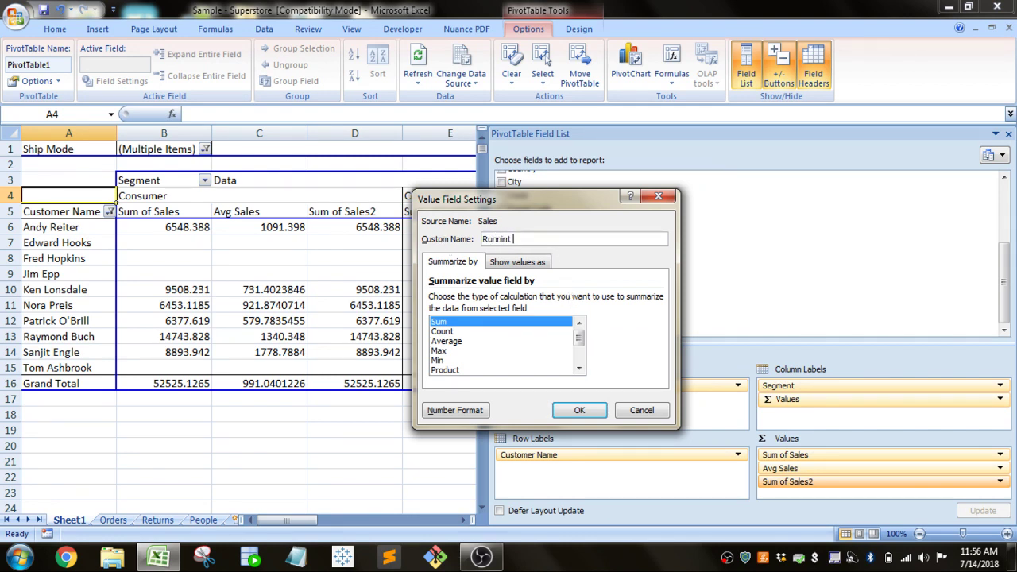
pyautogui.write(' Total Salees')
pyautogui.press('BackSpace')
pyautogui.press('BackSpace')
pyautogui.write('s')
pyautogui.click(521, 265)
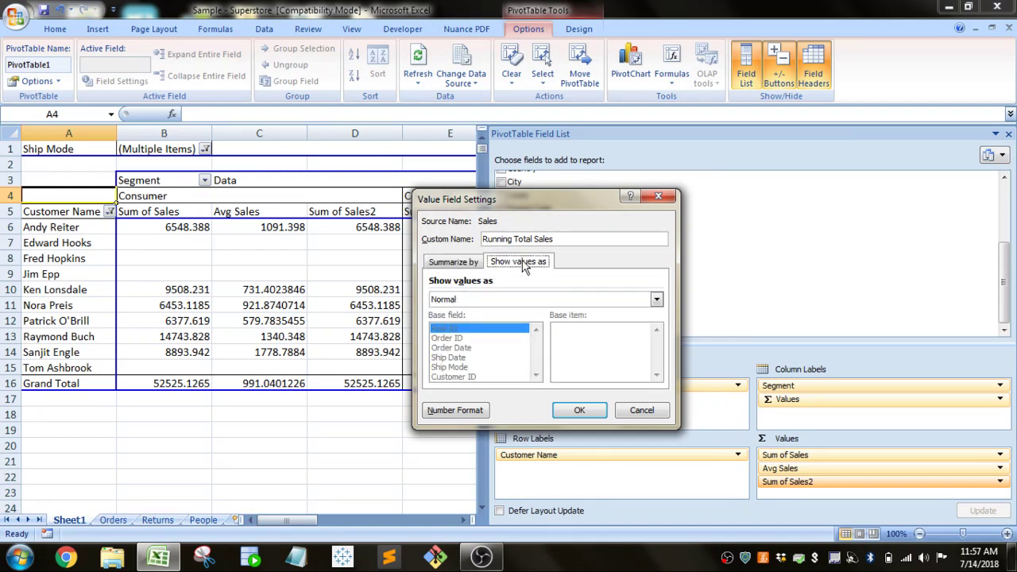
pyautogui.click(524, 302)
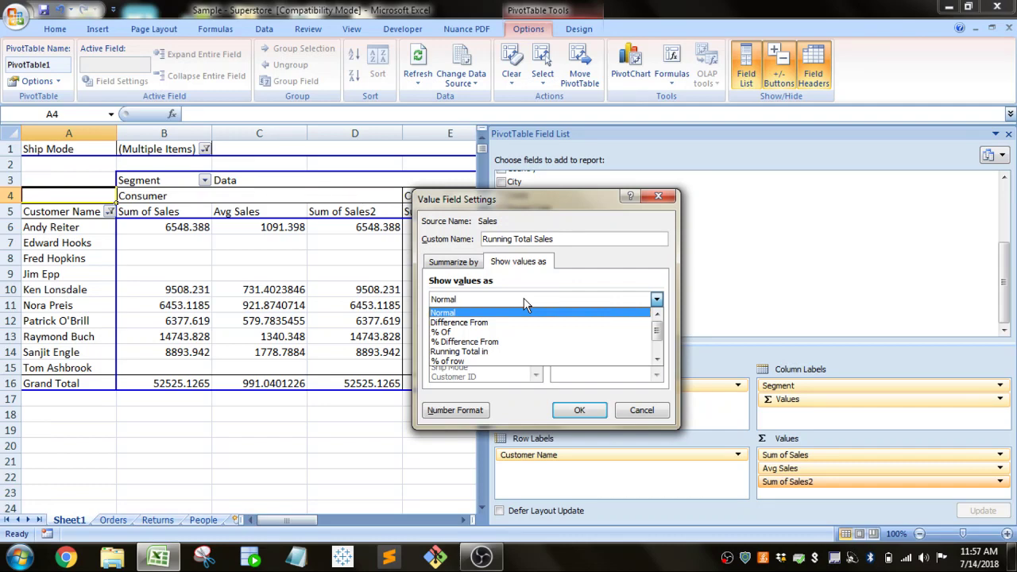
pyautogui.click(469, 351)
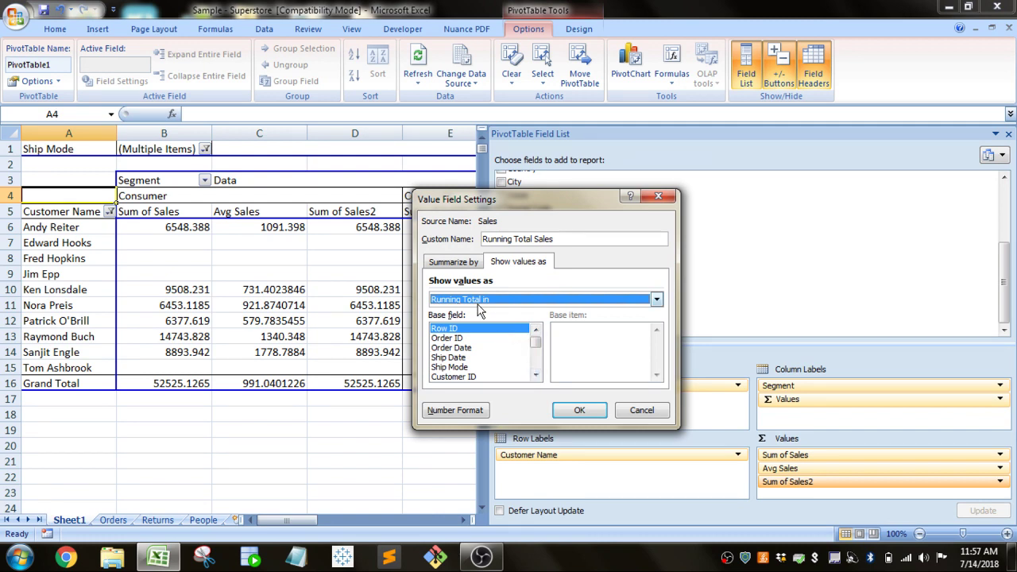
pyautogui.click(540, 376)
pyautogui.click(540, 376)
pyautogui.click(539, 376)
pyautogui.moveTo(539, 352); pyautogui.dragTo(540, 346)
pyautogui.click(640, 409)
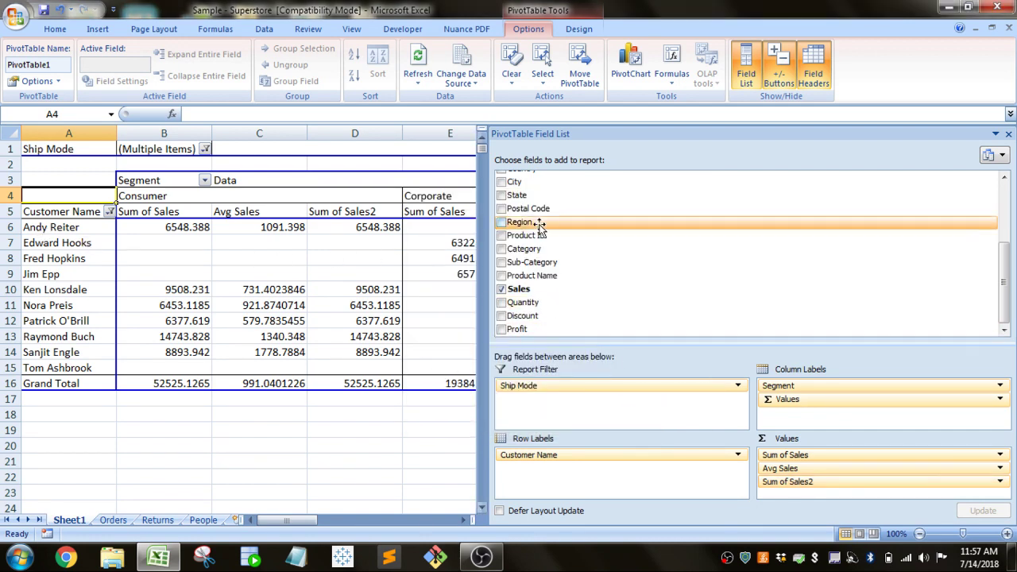
# Add Order Date to the row labels below Customer Name.
pyautogui.moveTo(1001, 258); pyautogui.dragTo(1000, 215)
pyautogui.moveTo(540, 205); pyautogui.dragTo(545, 469)
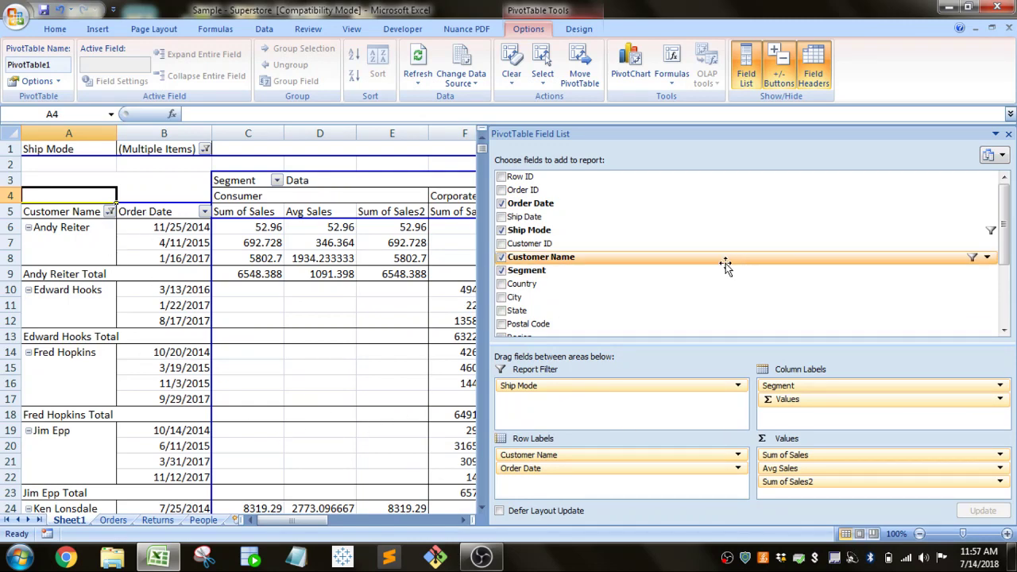
# Show the Sum of Sales2 value field as a running total based on Order Date.
pyautogui.click(986, 482)
pyautogui.click(874, 465)
pyautogui.click(514, 263)
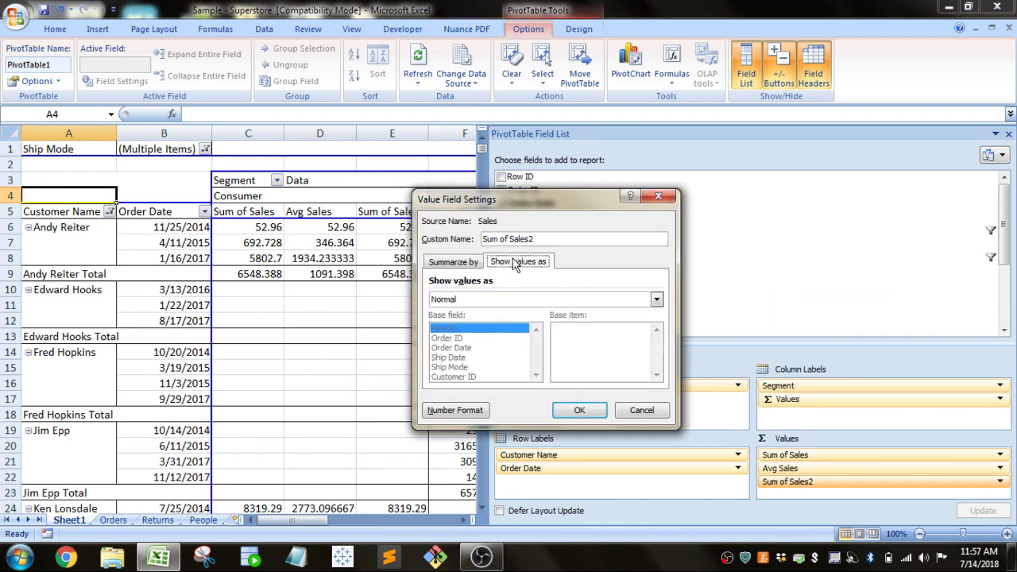
pyautogui.click(479, 301)
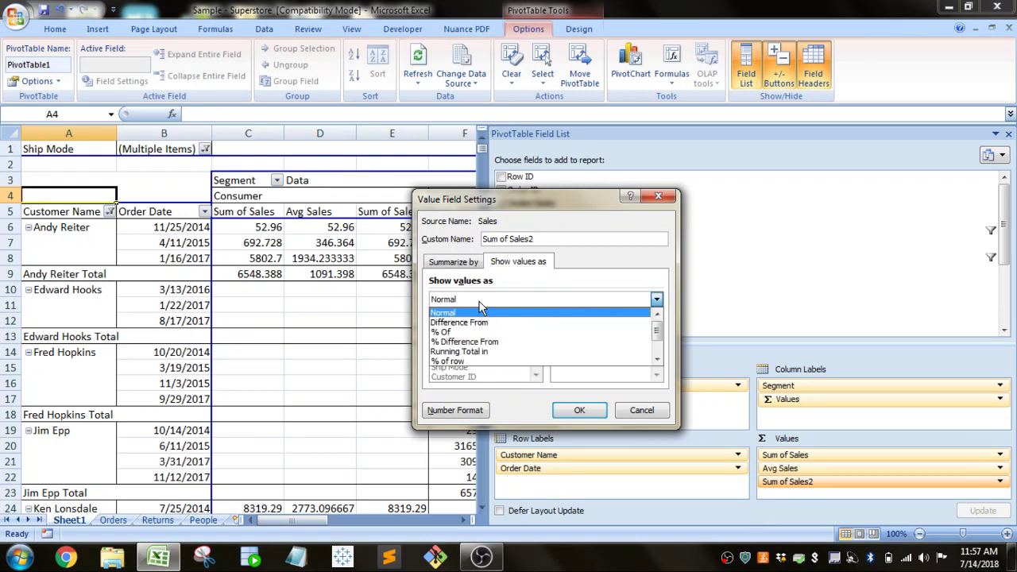
pyautogui.click(501, 342)
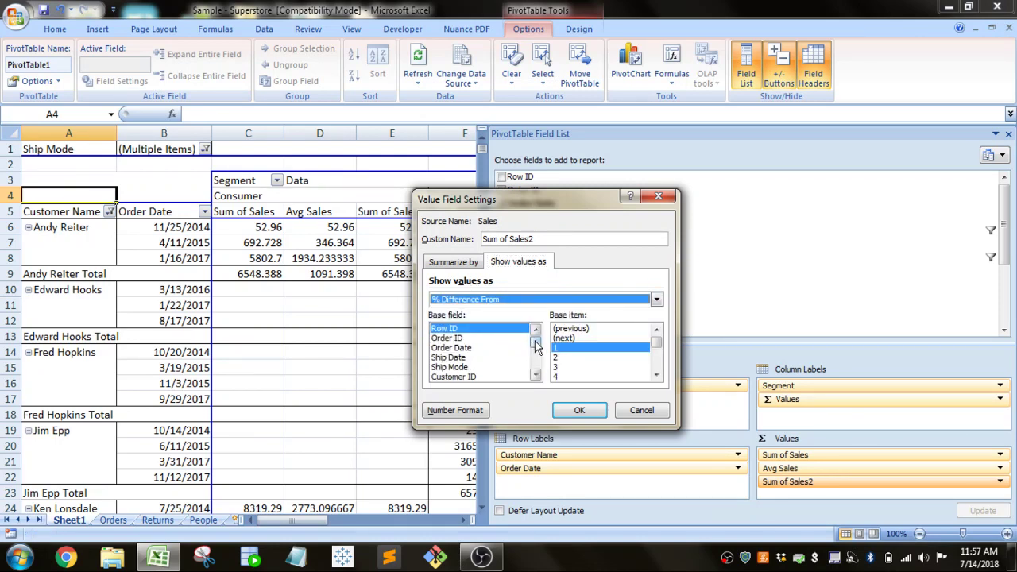
pyautogui.click(472, 348)
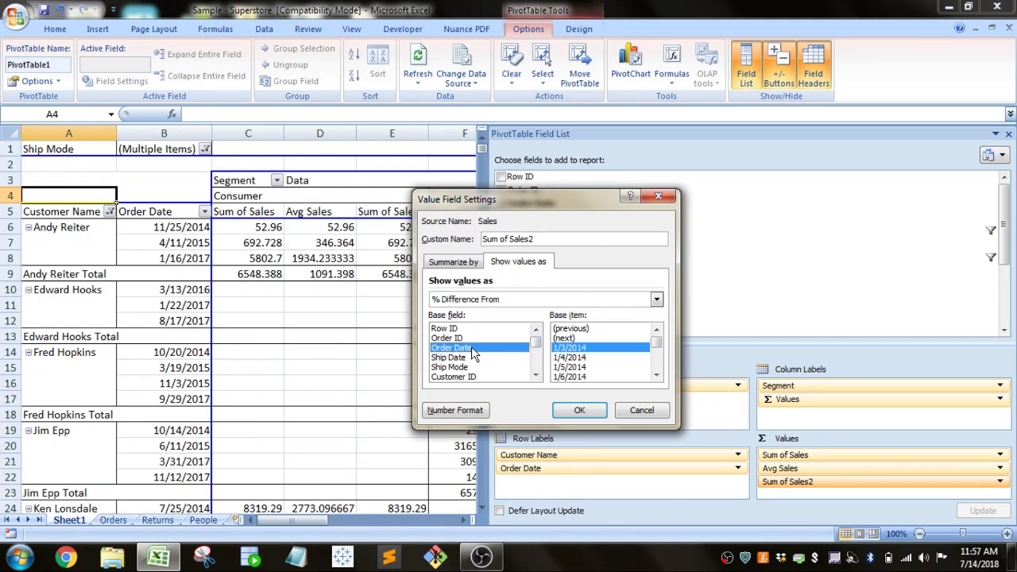
pyautogui.click(489, 300)
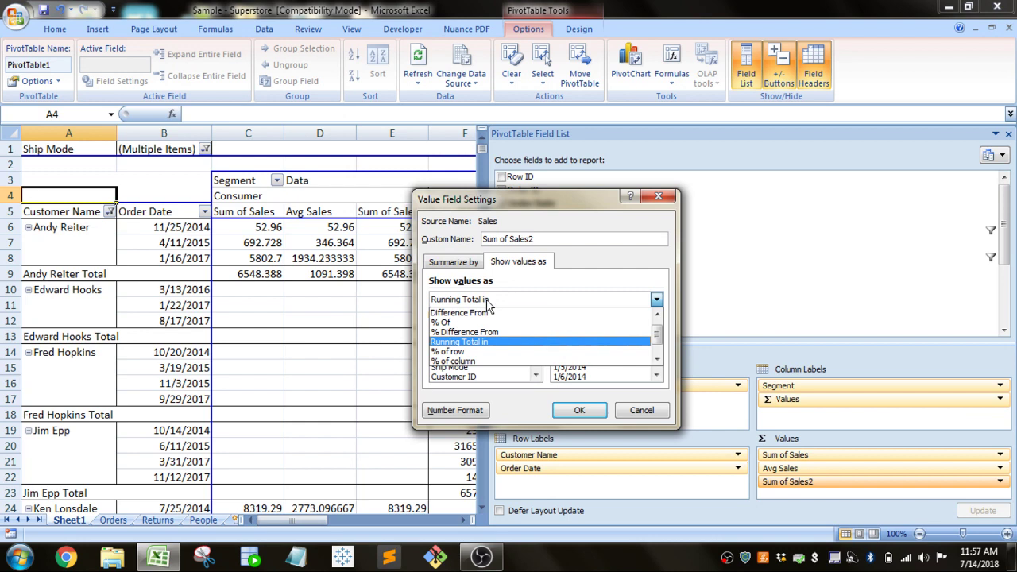
pyautogui.click(491, 342)
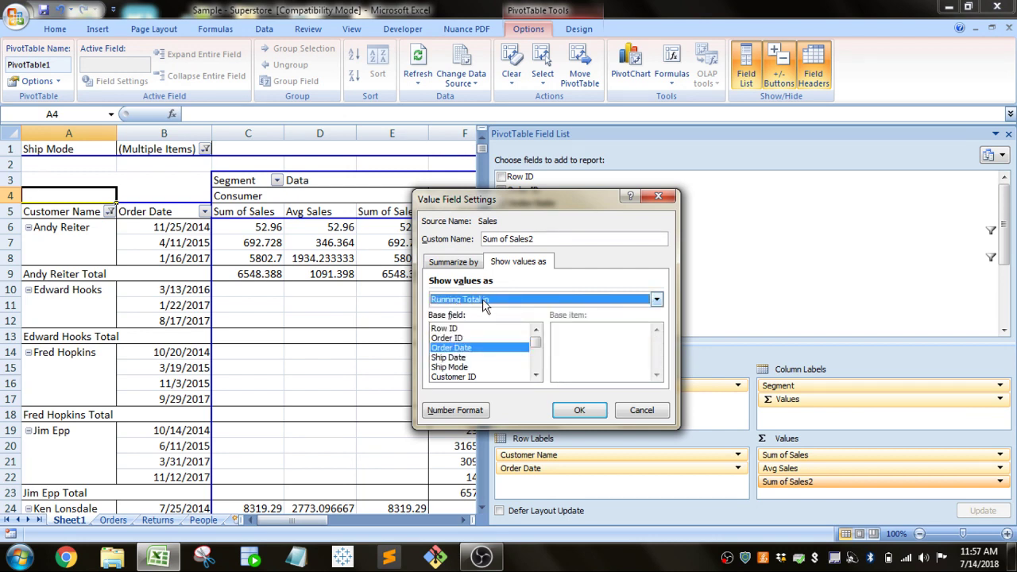
pyautogui.click(471, 348)
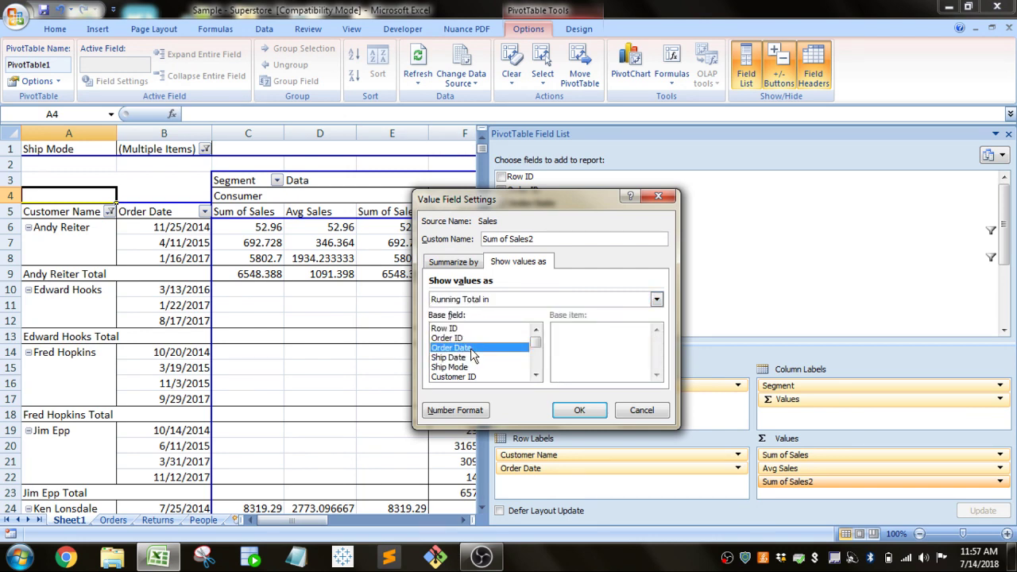
pyautogui.click(579, 412)
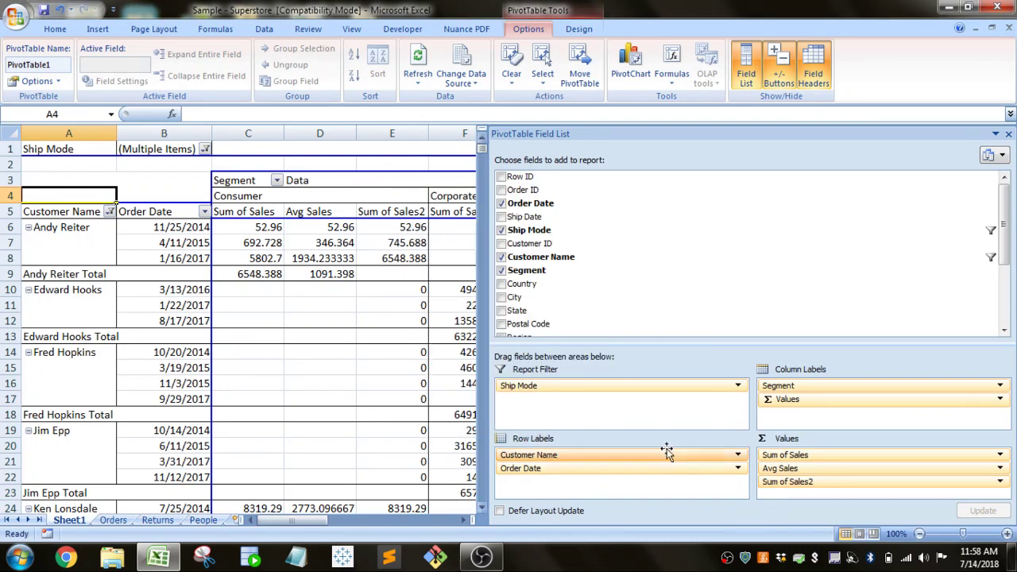
# Give the running-total value field the custom name "Running Total Sales".
pyautogui.click(1001, 482)
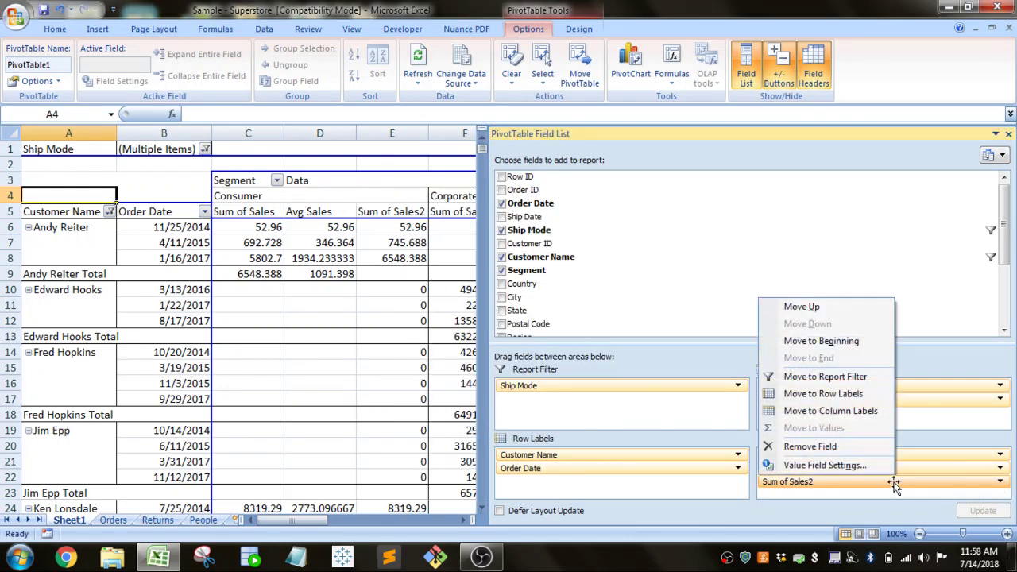
pyautogui.click(840, 466)
pyautogui.write('R')
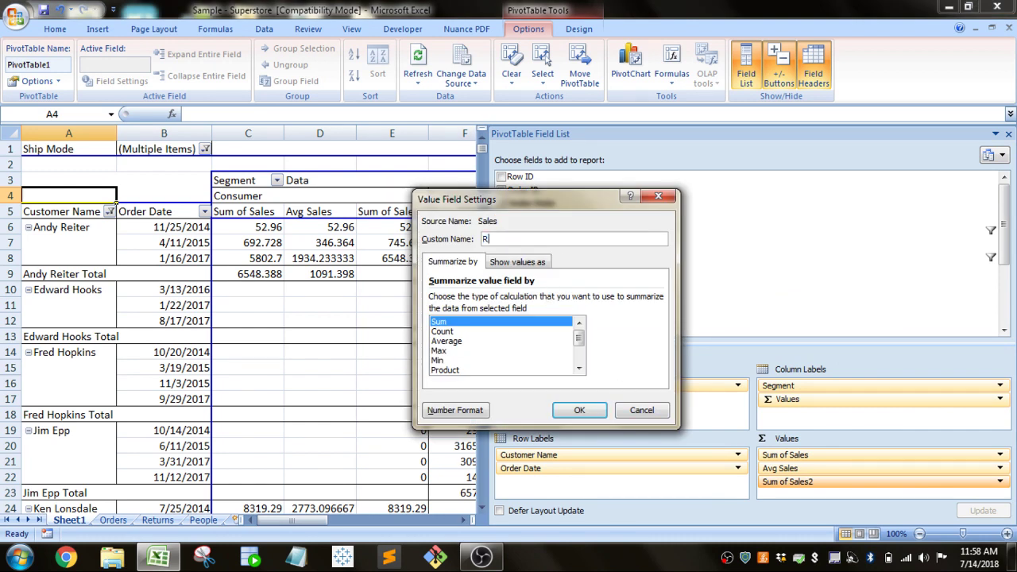
pyautogui.write('unning Total Sales')
pyautogui.click(582, 409)
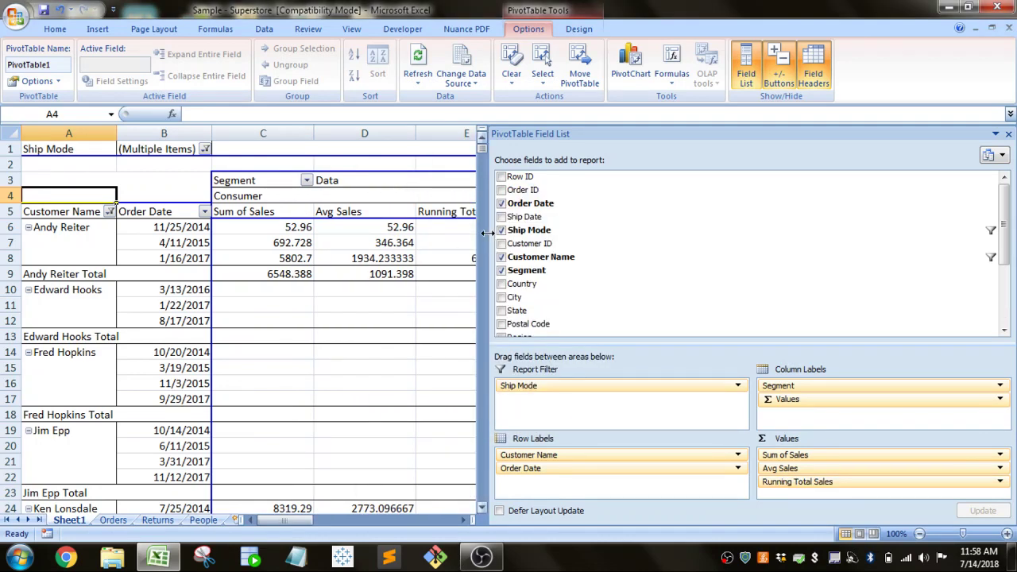
# Widen the sheet area and compare the first customer's Consumer running totals with the cumulative sum of sales by order date.
pyautogui.moveTo(487, 232); pyautogui.dragTo(622, 251)
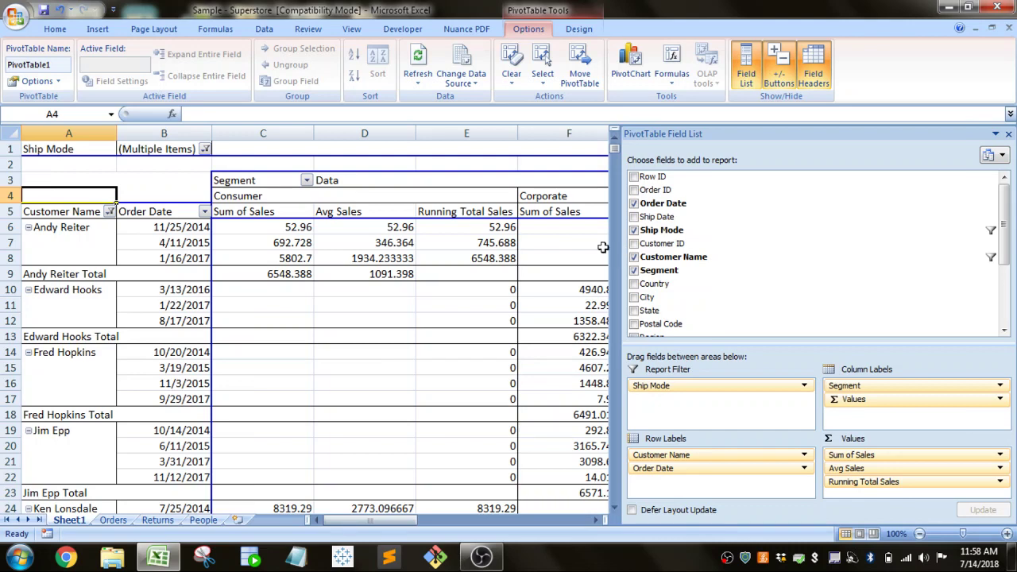
pyautogui.moveTo(377, 287)
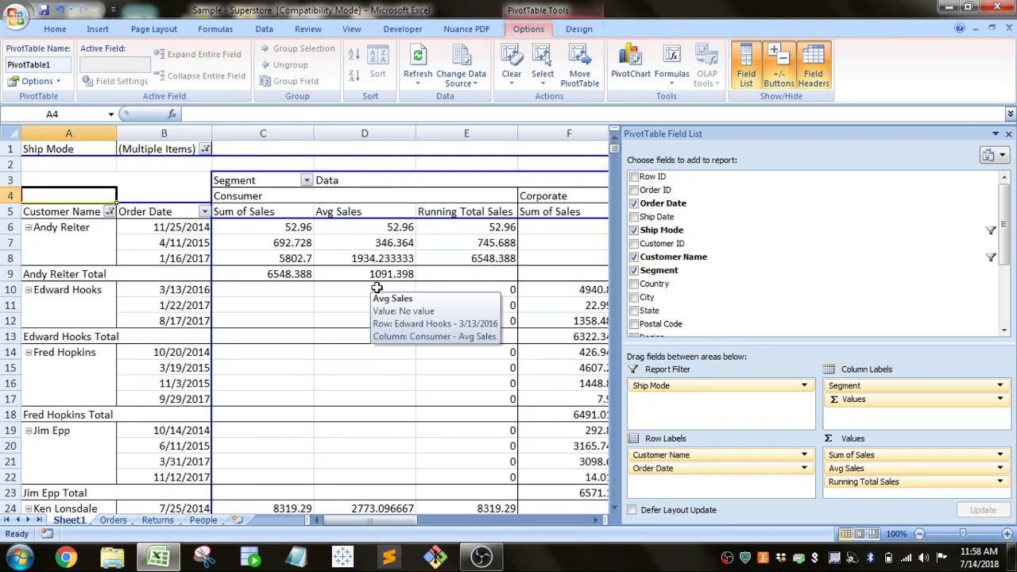
pyautogui.click(277, 230)
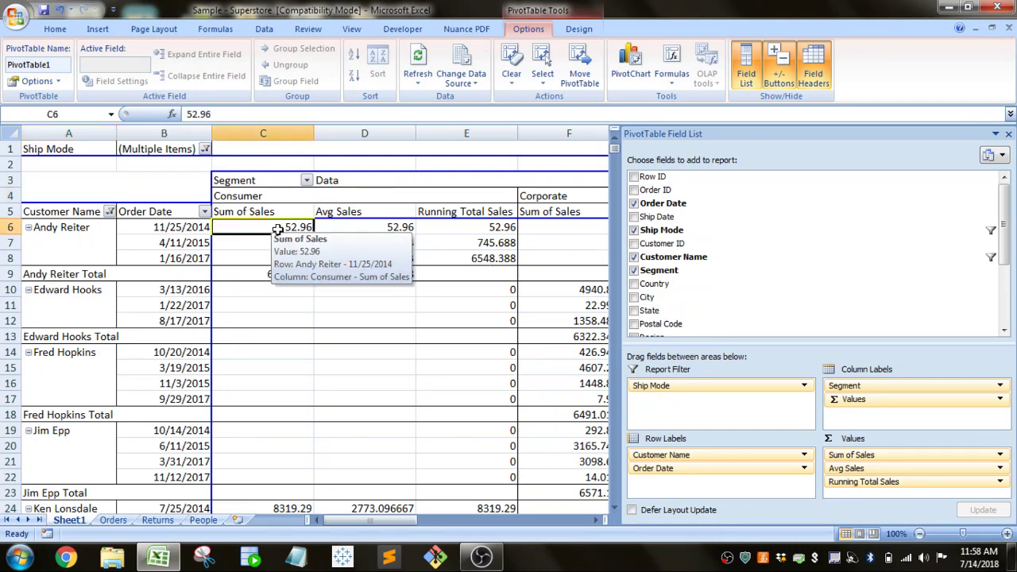
pyautogui.click(496, 229)
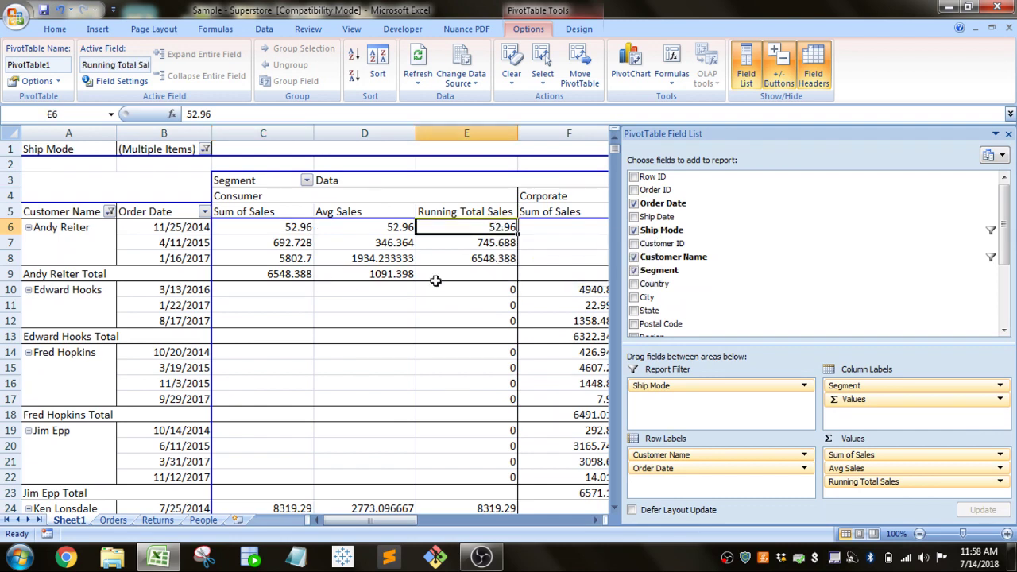
pyautogui.click(458, 246)
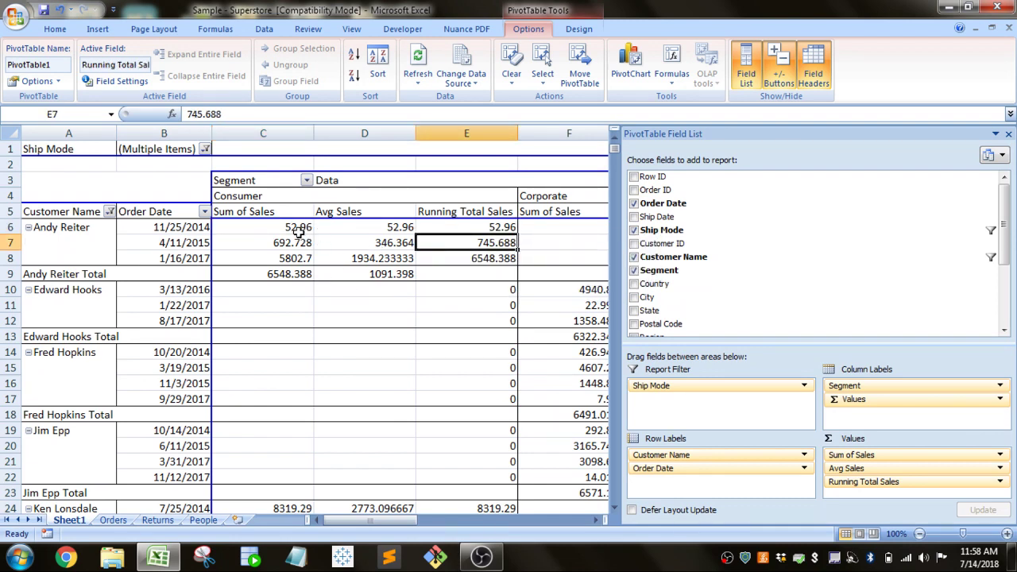
pyautogui.moveTo(298, 230); pyautogui.dragTo(292, 244)
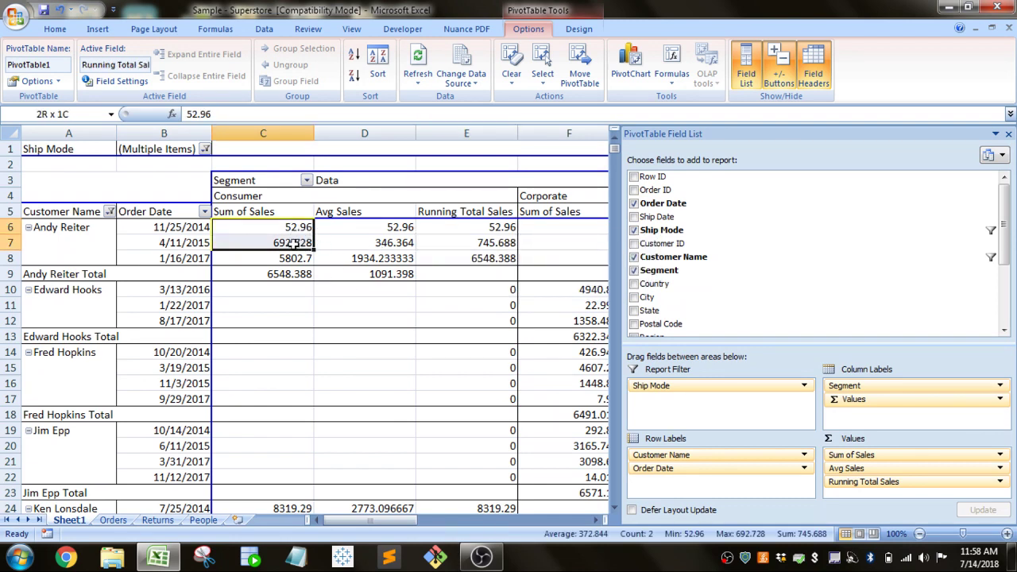
pyautogui.click(501, 258)
pyautogui.moveTo(294, 229); pyautogui.dragTo(290, 257)
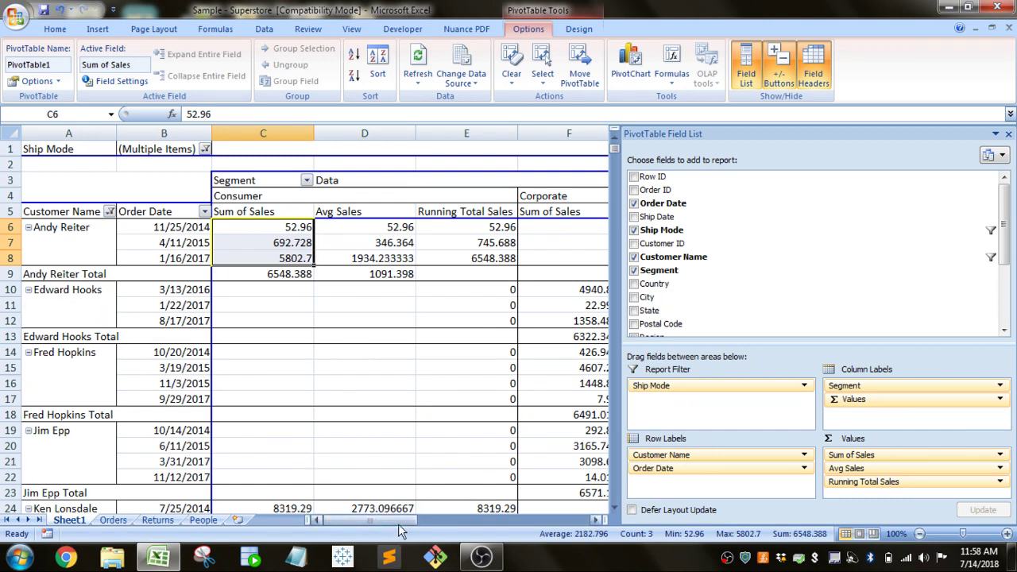
# Examine how the running total accumulates for the next customers' order dates in the Corporate segment.
pyautogui.moveTo(10, 289); pyautogui.dragTo(11, 318)
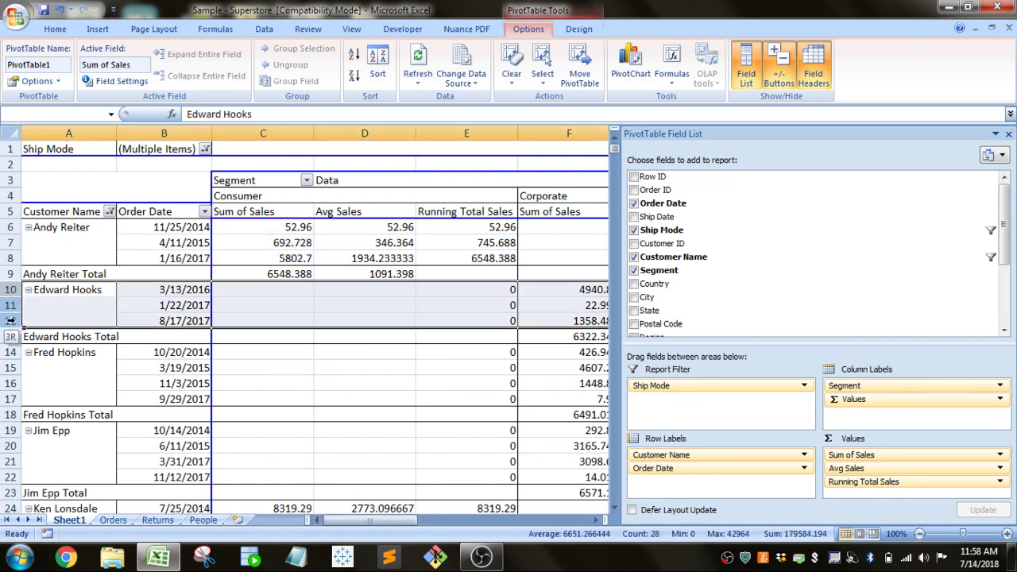
pyautogui.click(25, 352)
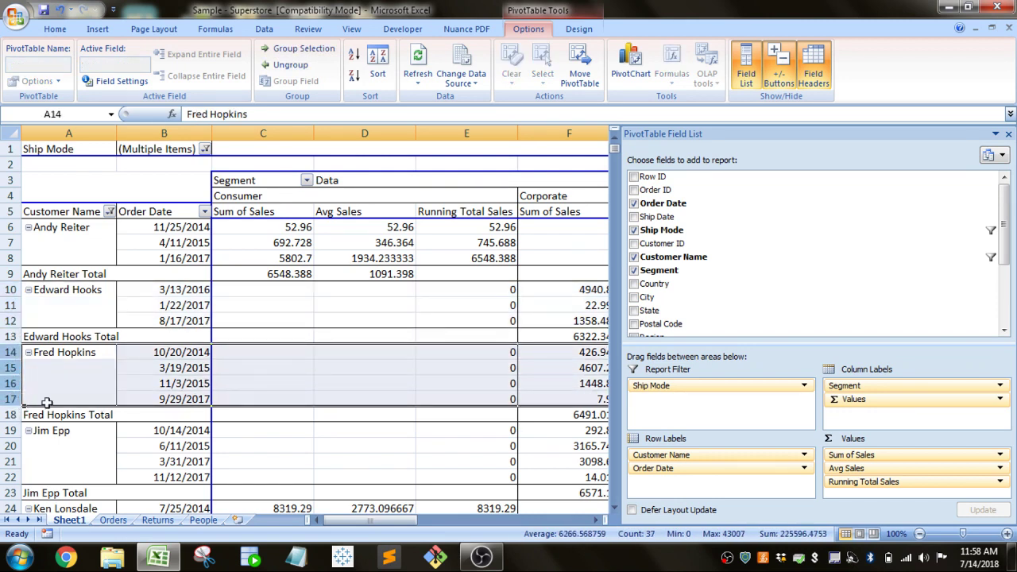
pyautogui.moveTo(343, 521); pyautogui.dragTo(413, 524)
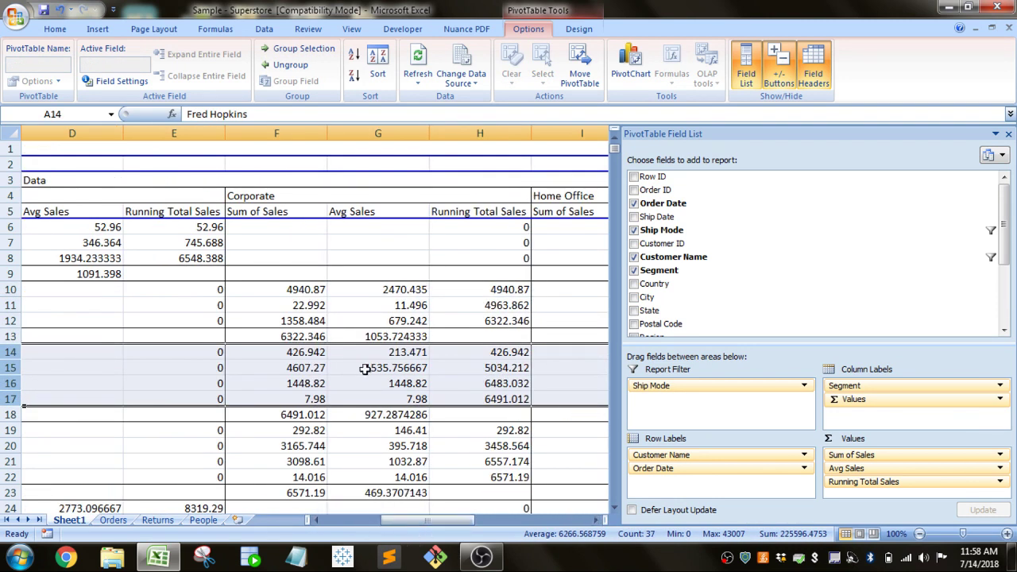
pyautogui.click(475, 353)
pyautogui.click(491, 368)
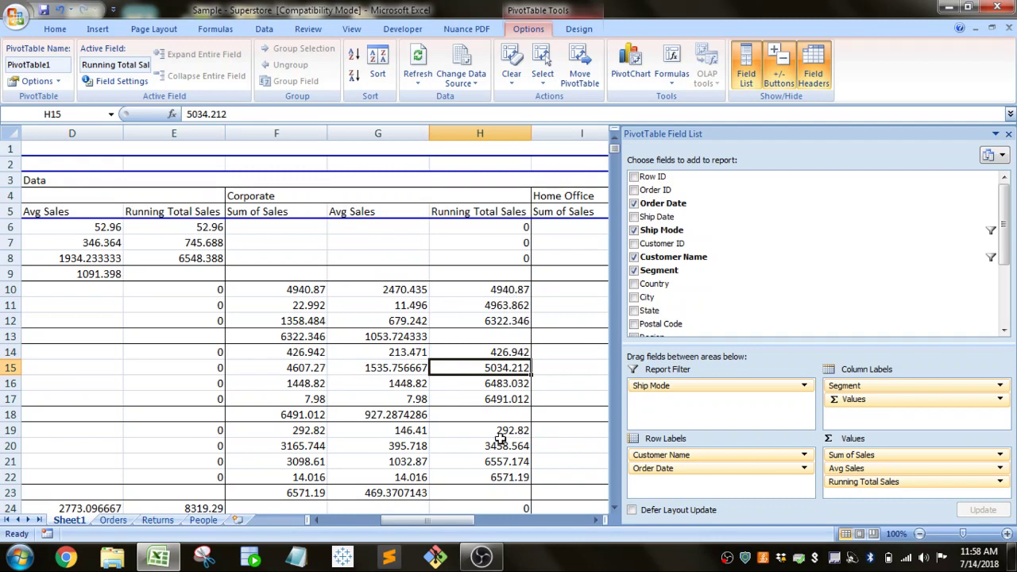
pyautogui.moveTo(436, 519); pyautogui.dragTo(330, 513)
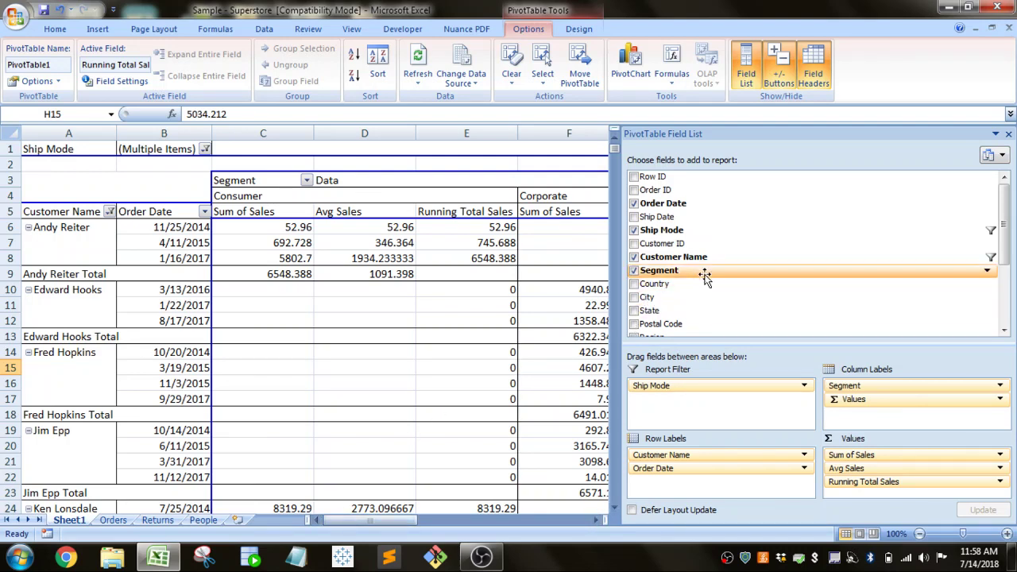
# Hide all subtotals in the PivotTable, removing the total row under each customer.
pyautogui.click(581, 30)
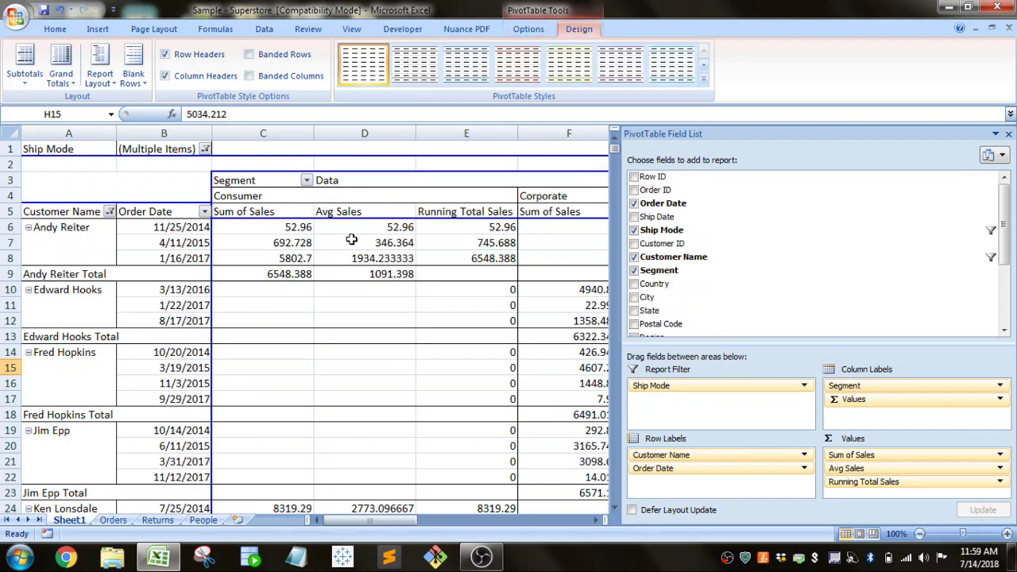
pyautogui.click(25, 75)
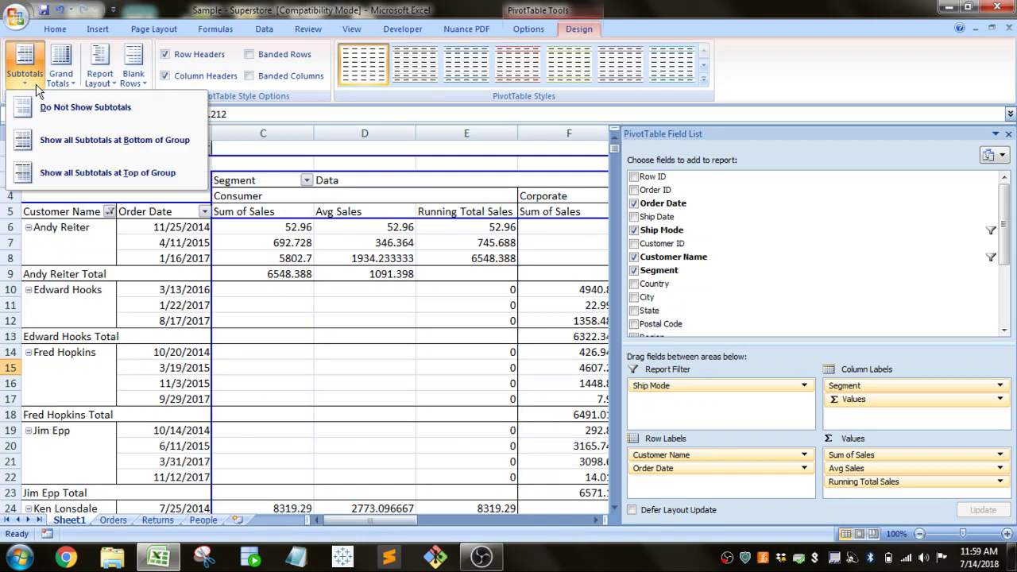
pyautogui.click(115, 340)
pyautogui.click(11, 273)
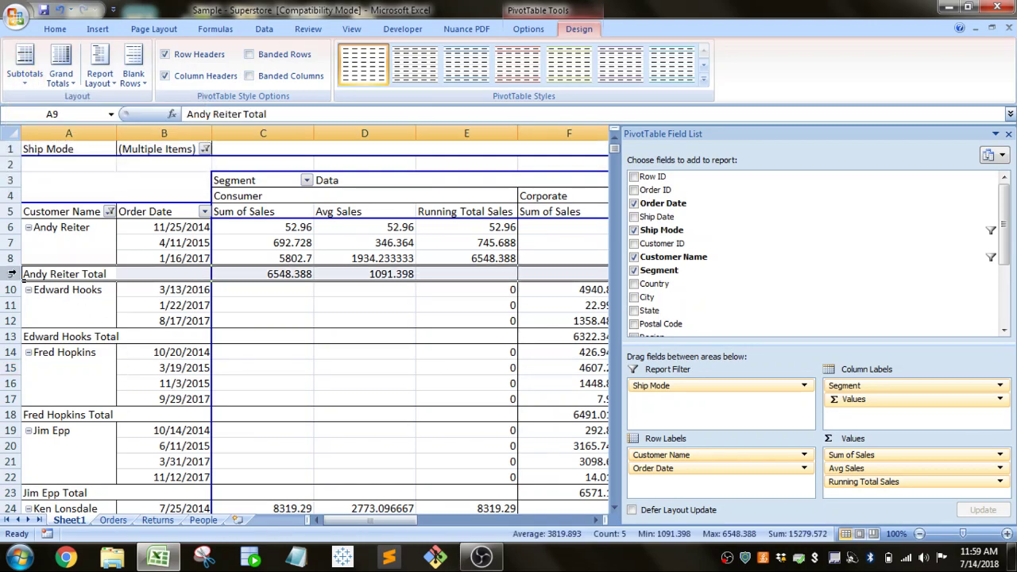
pyautogui.click(12, 336)
pyautogui.click(23, 84)
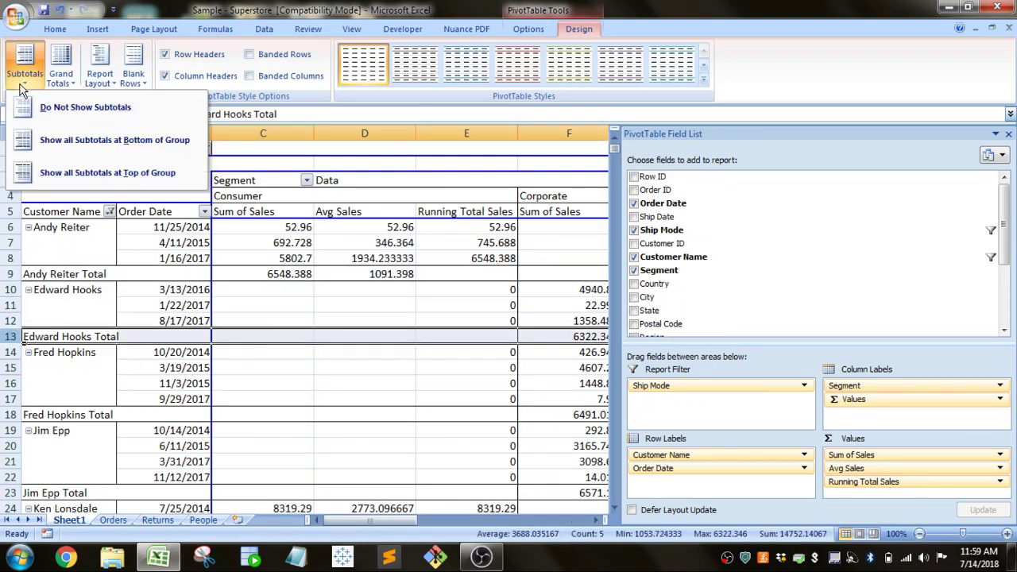
pyautogui.click(53, 110)
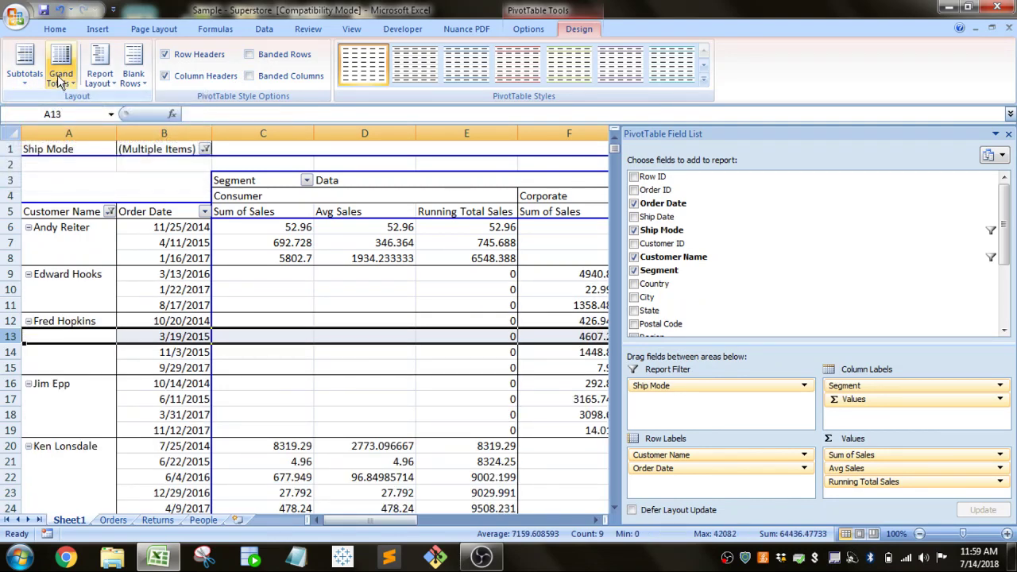
# Review the PivotTable's total columns and turn grand totals off for both rows and columns.
pyautogui.moveTo(354, 519); pyautogui.dragTo(532, 520)
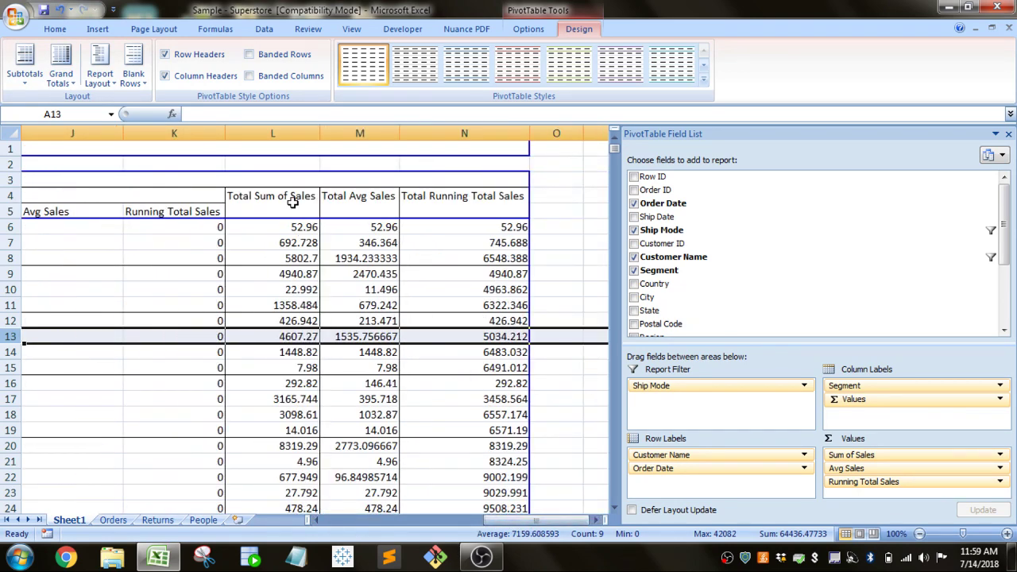
pyautogui.moveTo(295, 198); pyautogui.dragTo(434, 204)
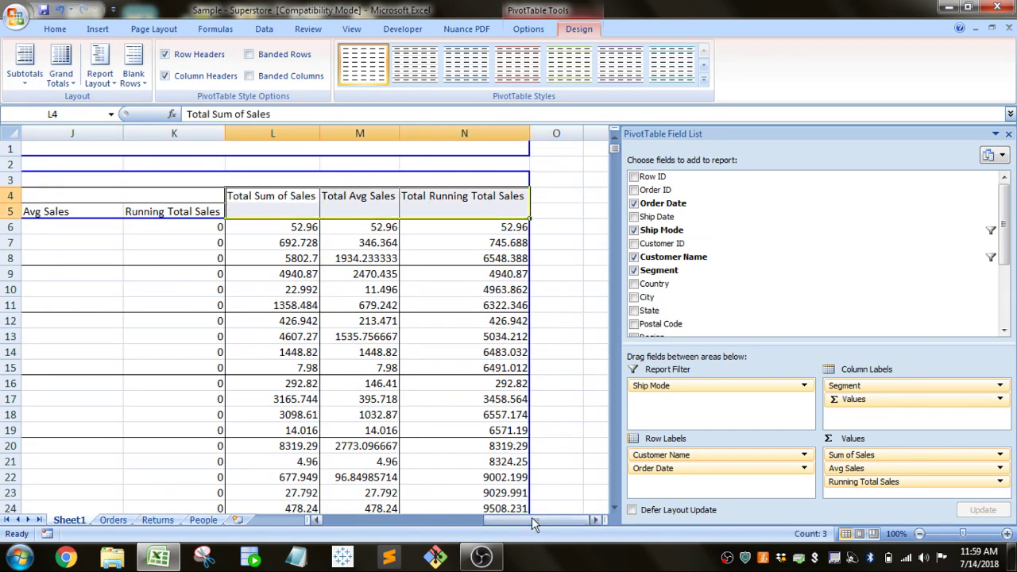
pyautogui.moveTo(531, 517); pyautogui.dragTo(269, 518)
pyautogui.scroll(-5, 193, 322)
pyautogui.scroll(-18, 193, 322)
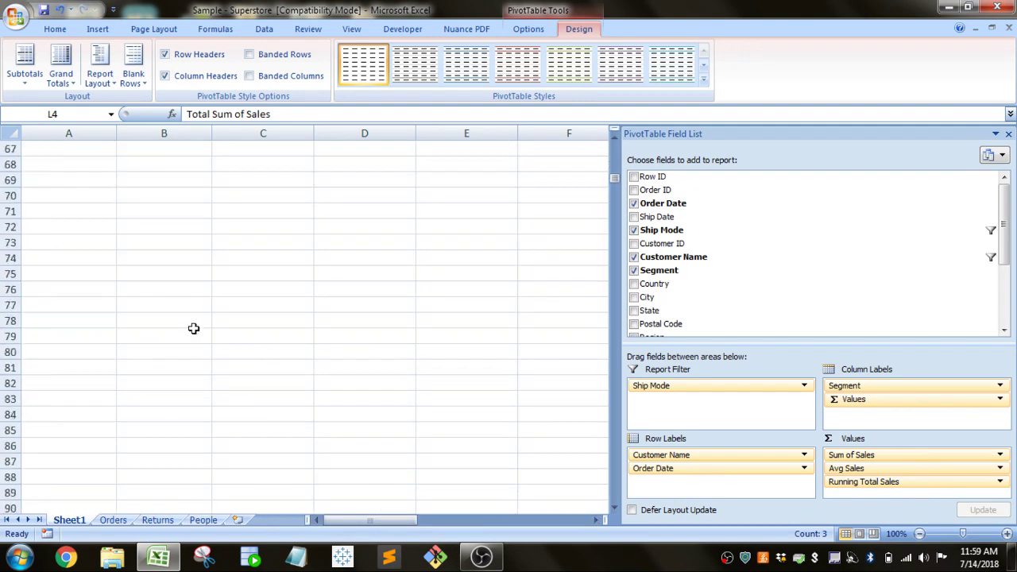
pyautogui.scroll(15, 193, 327)
pyautogui.scroll(8, 193, 326)
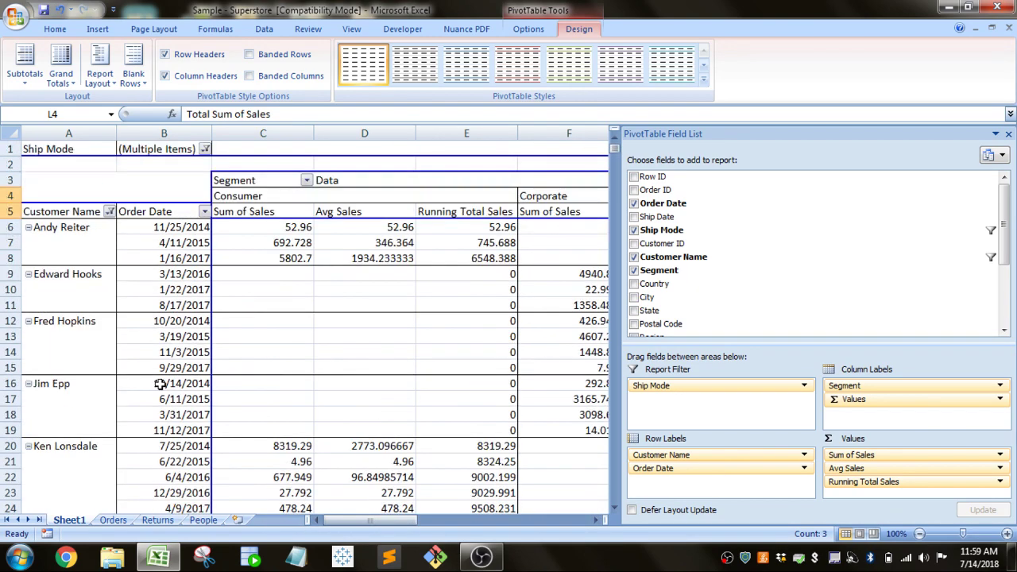
pyautogui.scroll(-3, 159, 385)
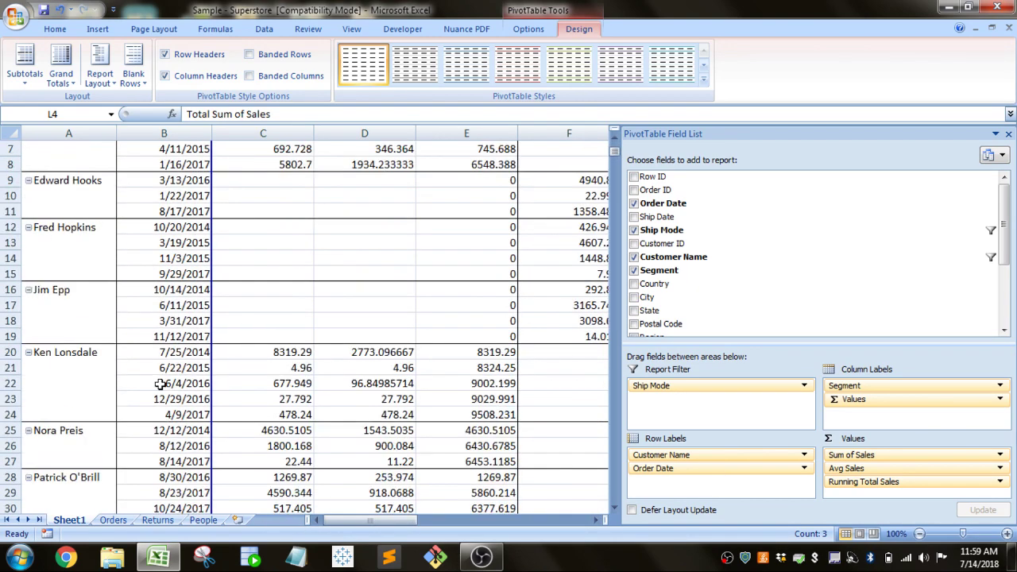
pyautogui.click(63, 76)
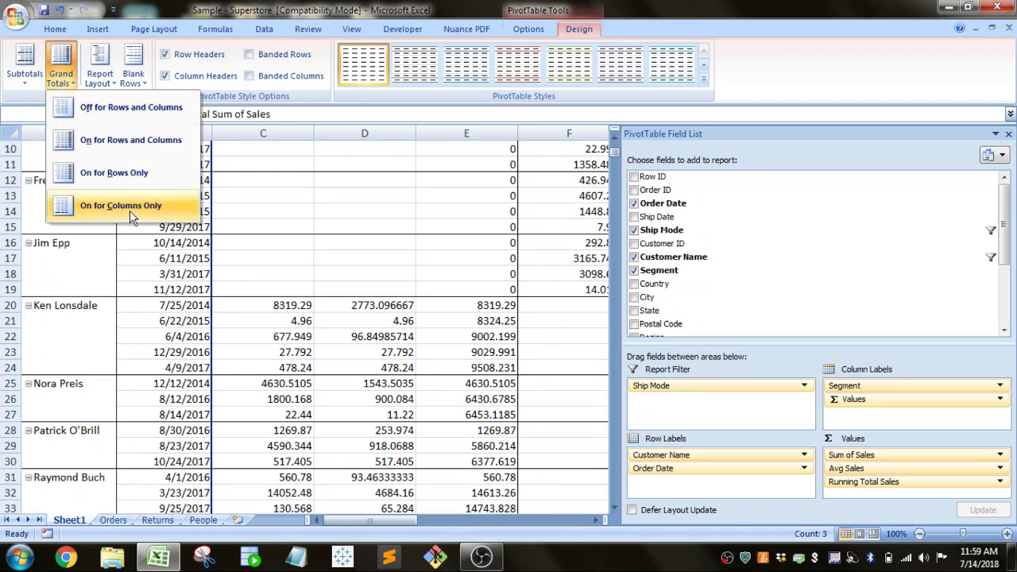
pyautogui.click(119, 109)
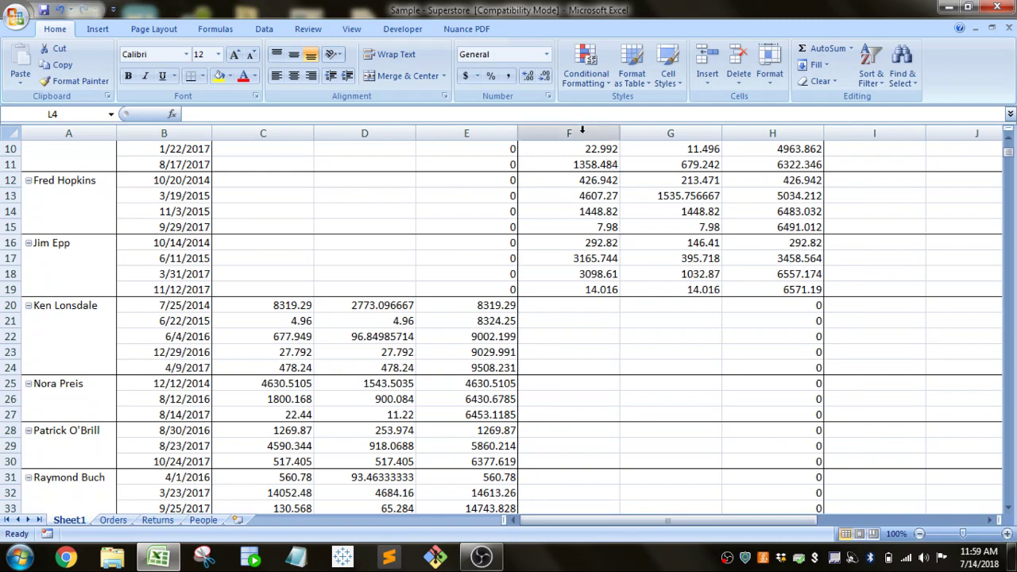
# Apply the off setting for row and column grand totals again and check the PivotTable from its first rows.
pyautogui.click(424, 332)
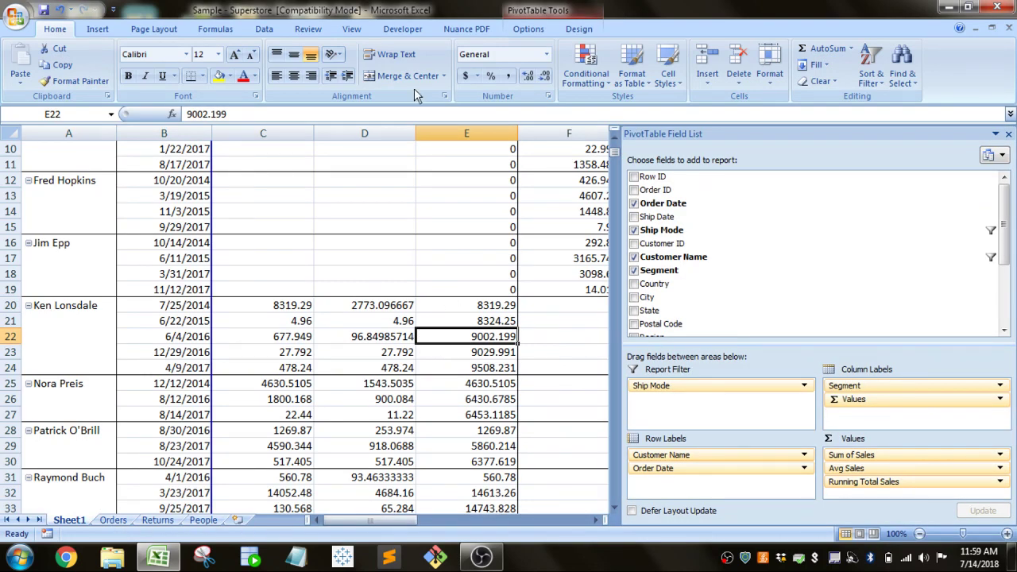
pyautogui.click(578, 28)
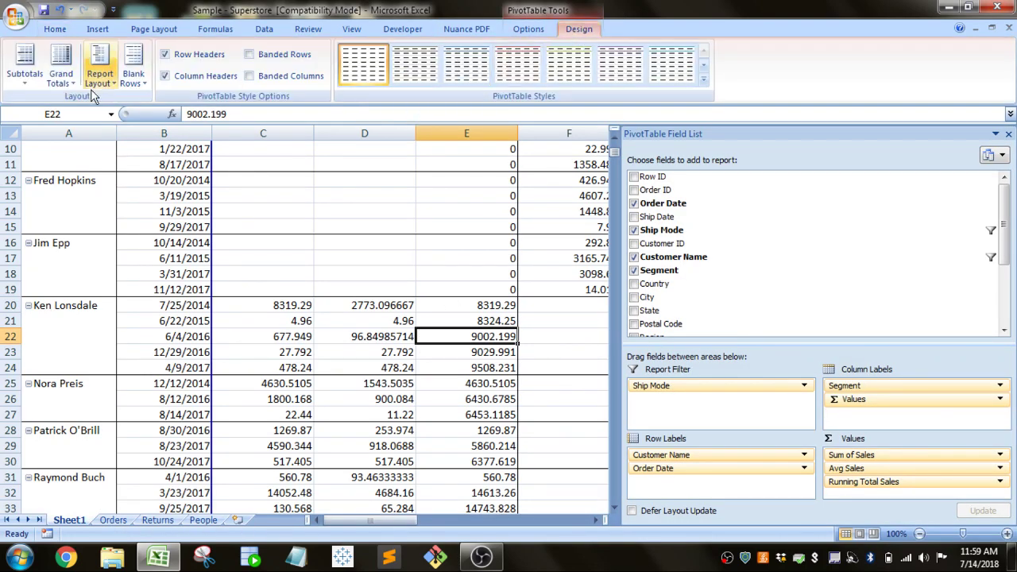
pyautogui.click(61, 74)
pyautogui.click(111, 104)
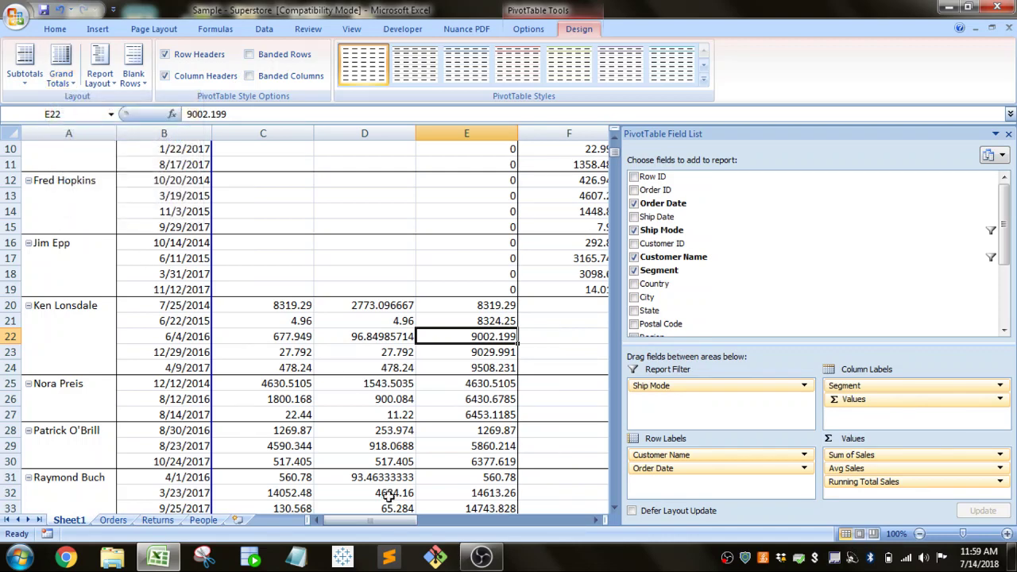
pyautogui.scroll(3, 474, 403)
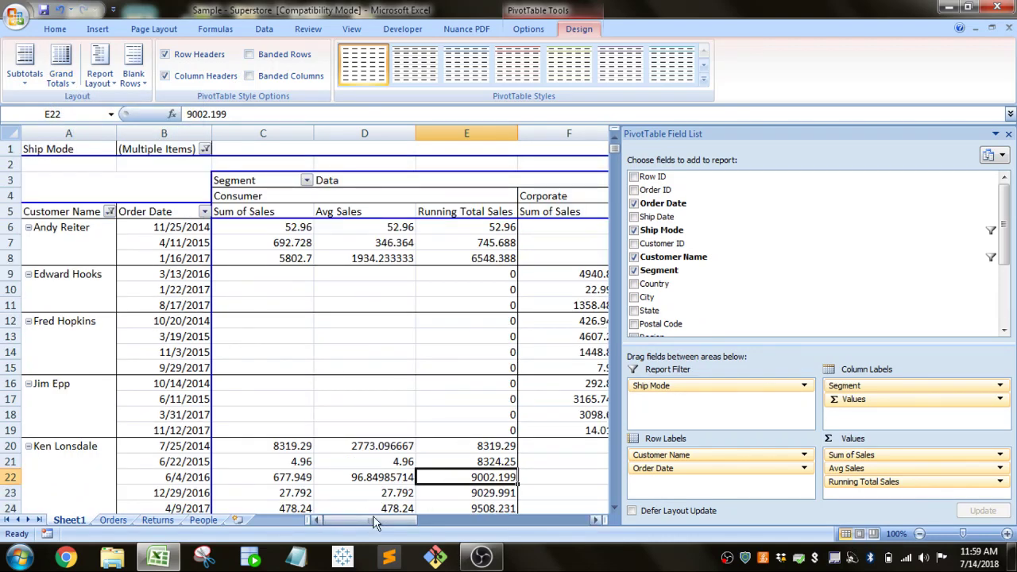
pyautogui.moveTo(371, 522); pyautogui.dragTo(220, 512)
# Show the PivotTable in compact form and inspect the order dates nested under the first customer.
pyautogui.click(104, 82)
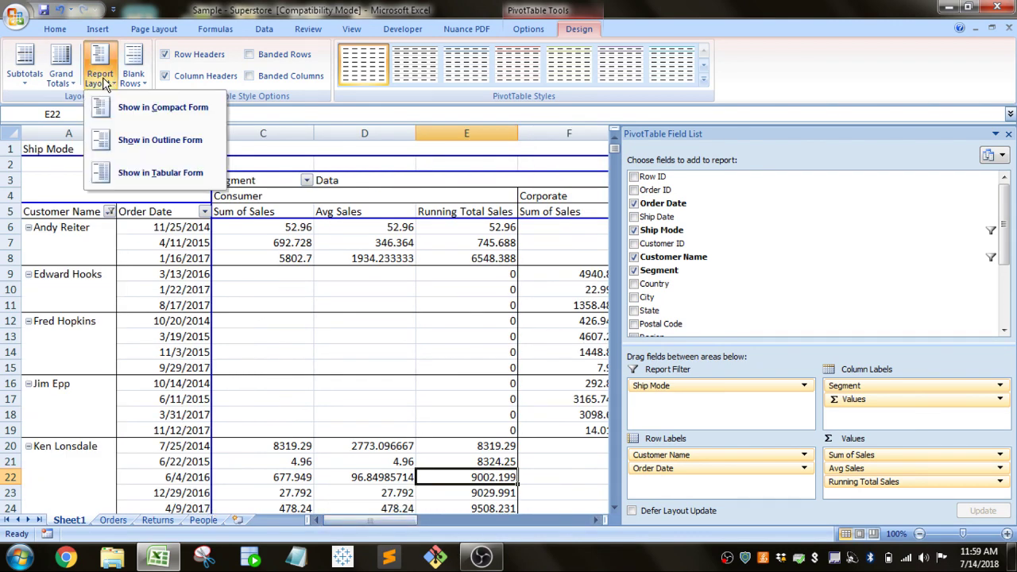
pyautogui.click(126, 107)
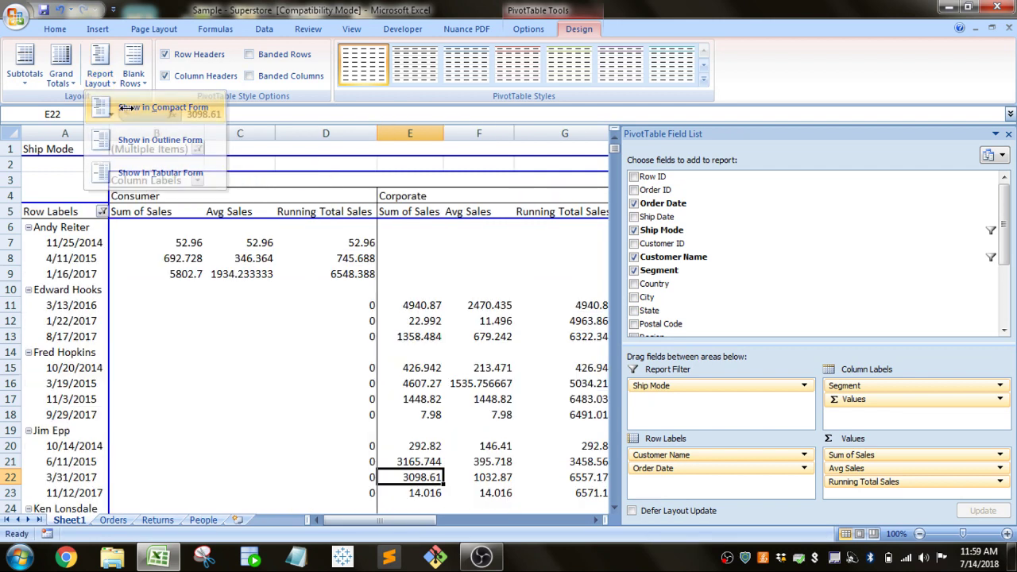
pyautogui.click(70, 243)
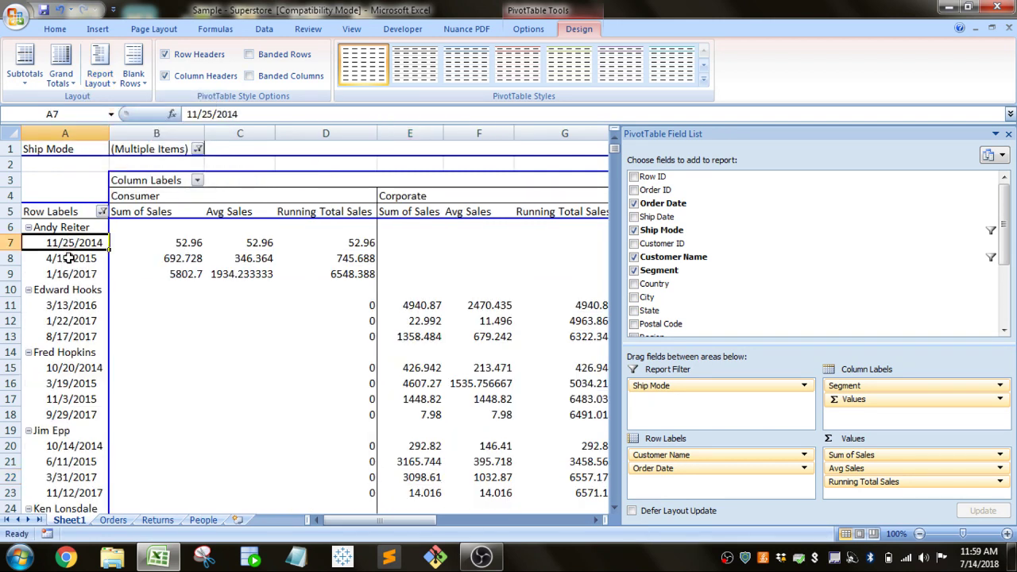
pyautogui.click(71, 259)
pyautogui.click(70, 273)
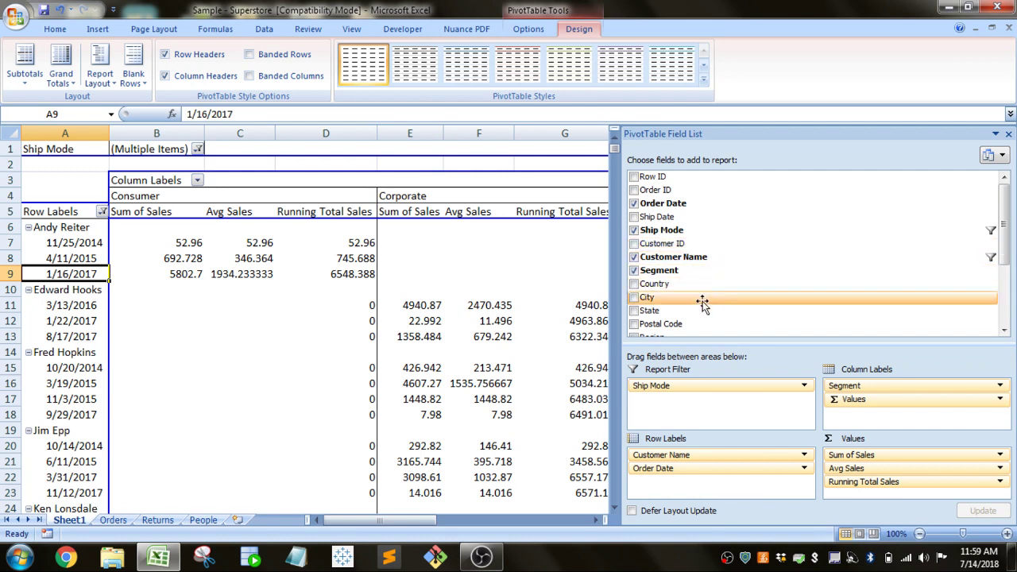
# Add Country to the row labels below Order Date and show the report in outline form.
pyautogui.moveTo(670, 286); pyautogui.dragTo(707, 491)
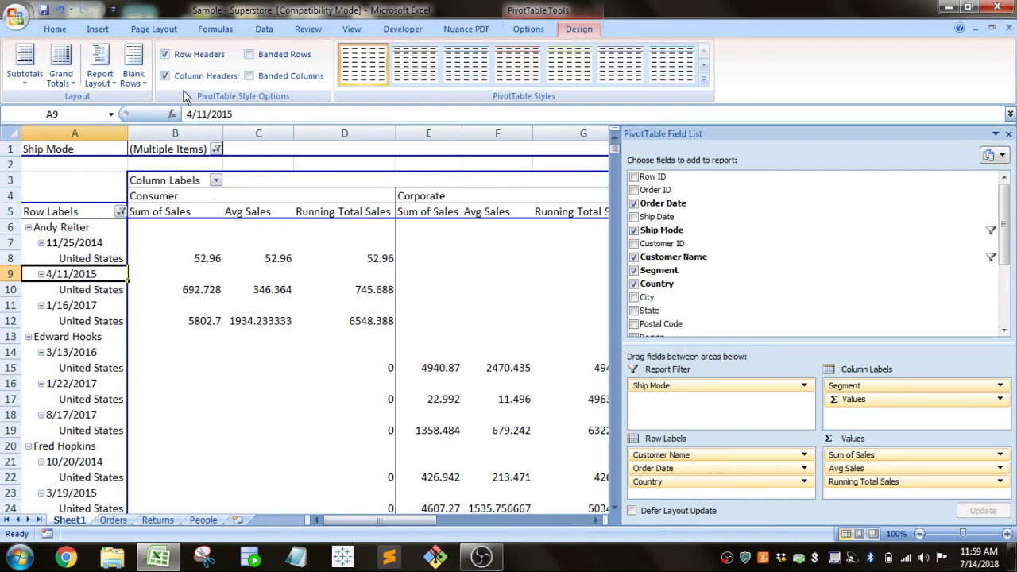
pyautogui.click(100, 68)
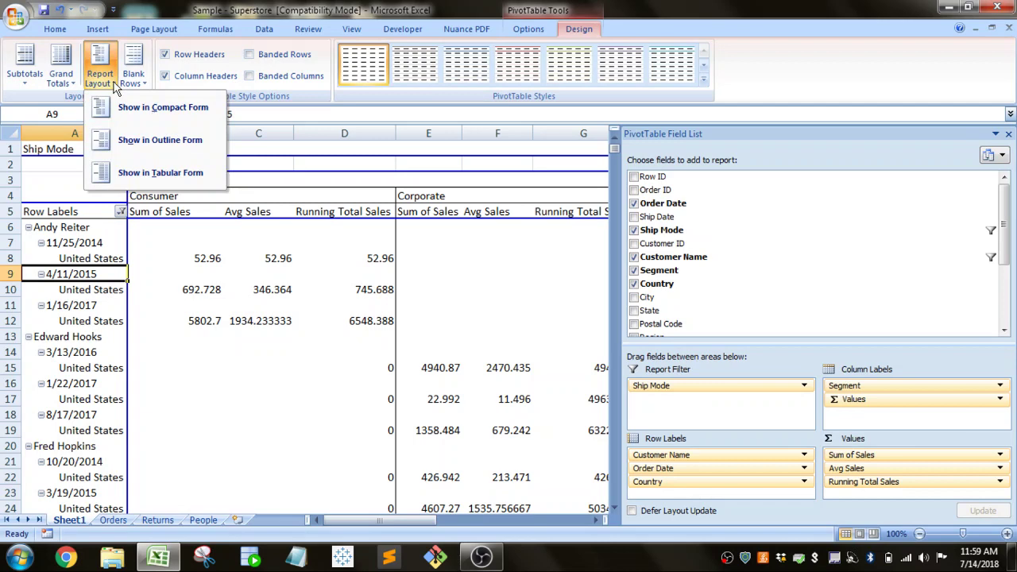
pyautogui.click(116, 132)
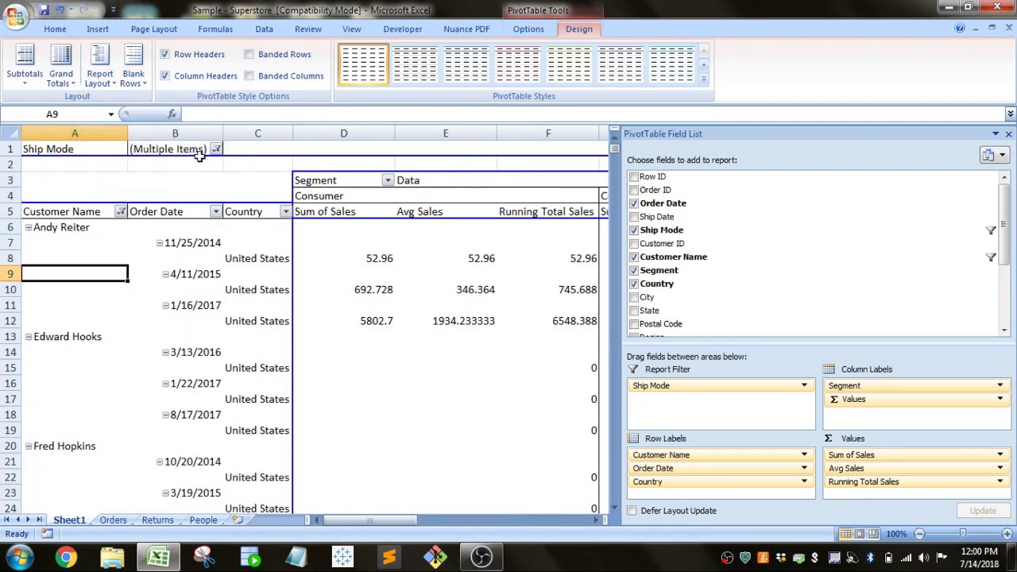
# Show the report in tabular form and select rows 9 to 11, which hold the second customer's orders.
pyautogui.click(115, 76)
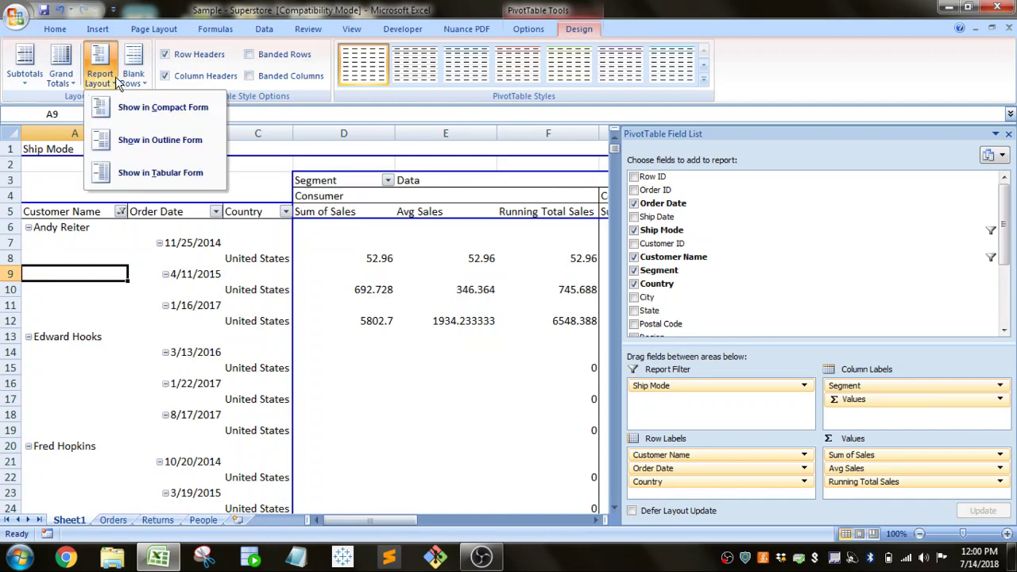
pyautogui.click(130, 165)
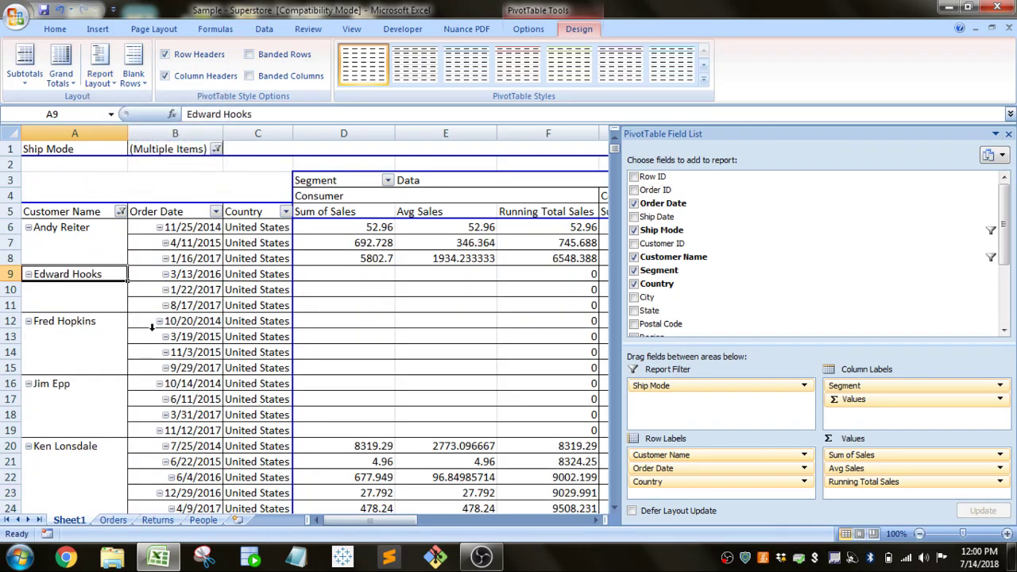
pyautogui.click(172, 431)
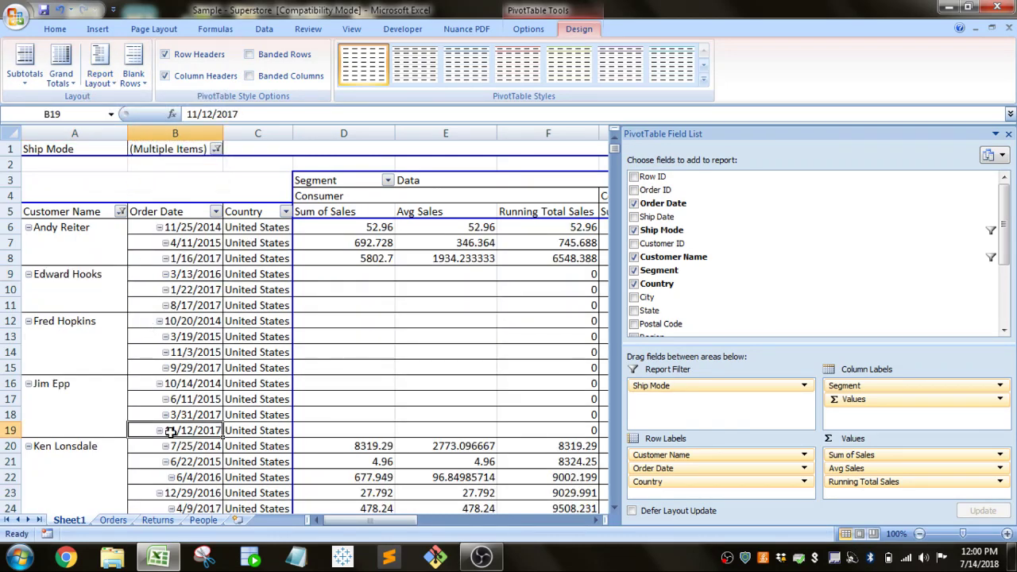
pyautogui.moveTo(11, 274); pyautogui.dragTo(14, 296)
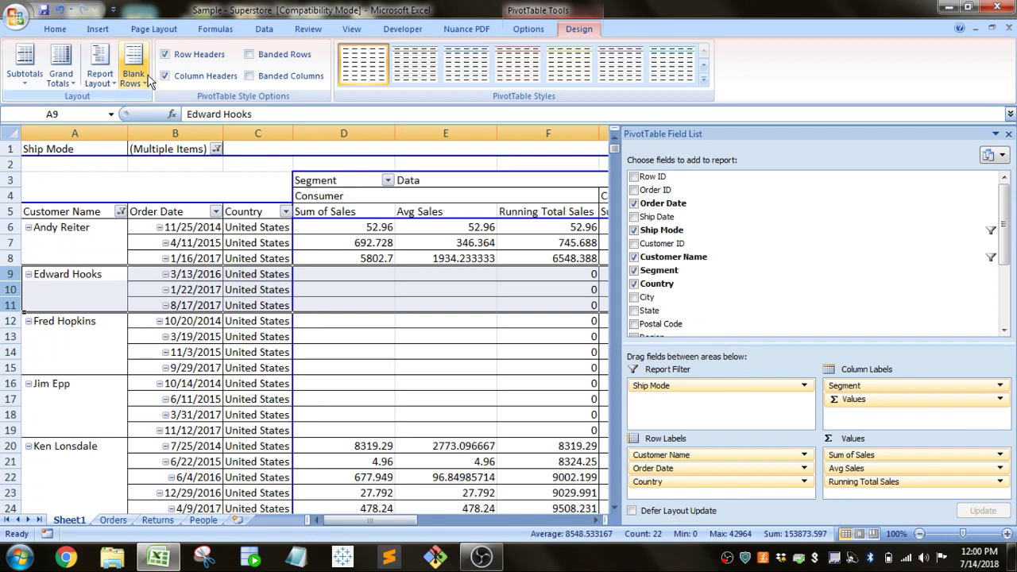
# Look over the source records on the Orders sheet, then return to the PivotTable and display its options.
pyautogui.click(526, 30)
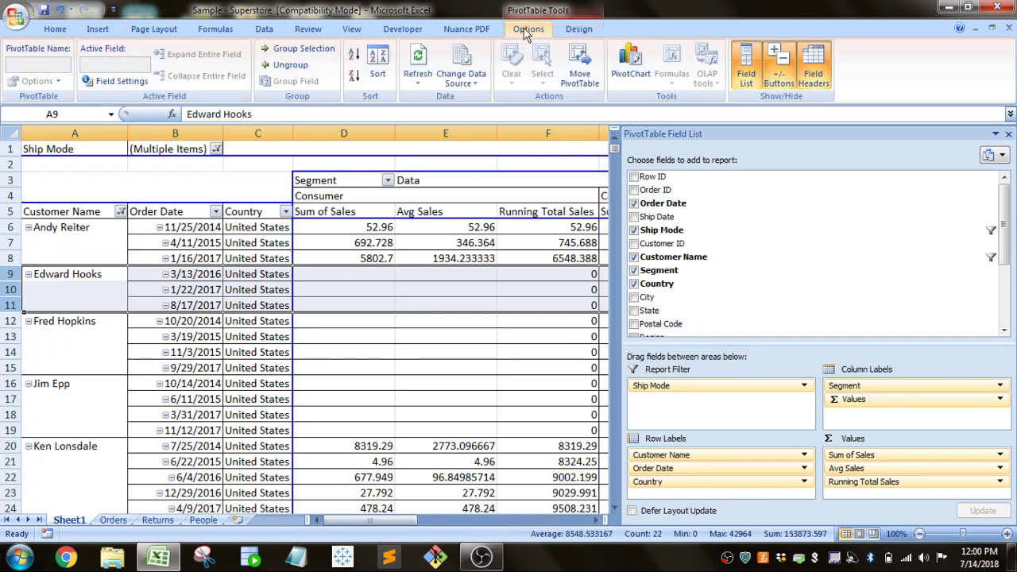
pyautogui.click(113, 520)
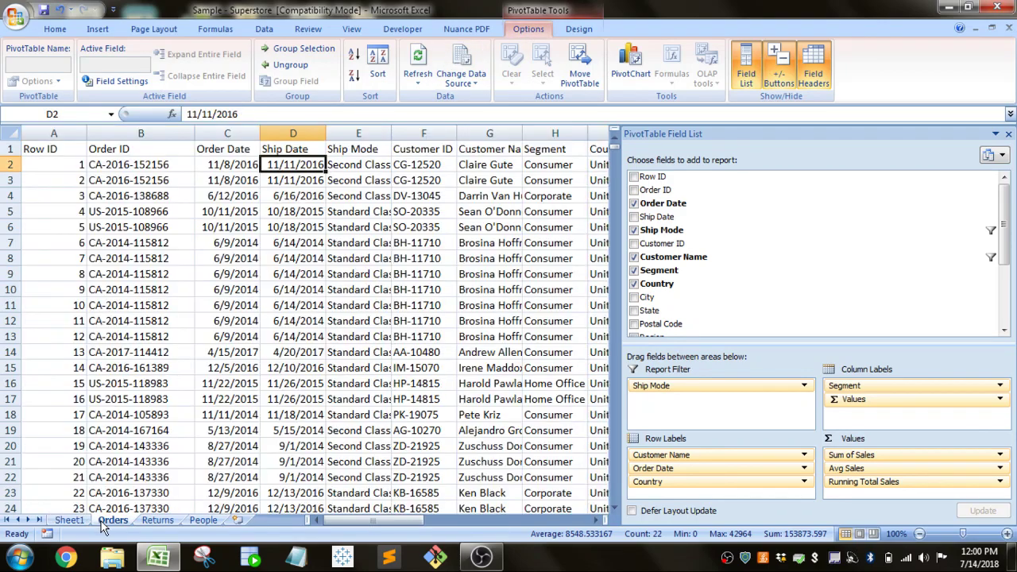
pyautogui.scroll(-3, 374, 367)
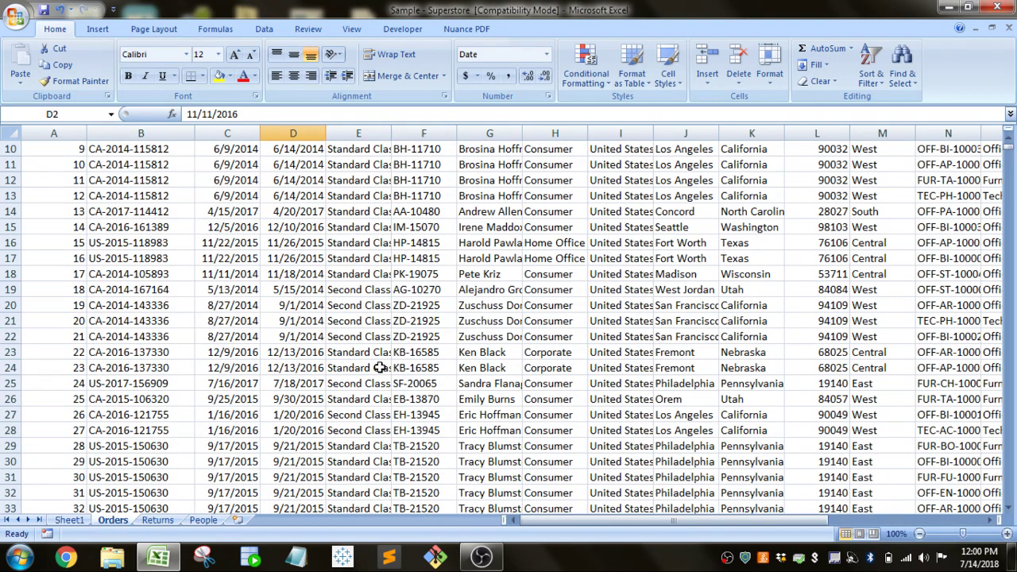
pyautogui.scroll(3, 380, 367)
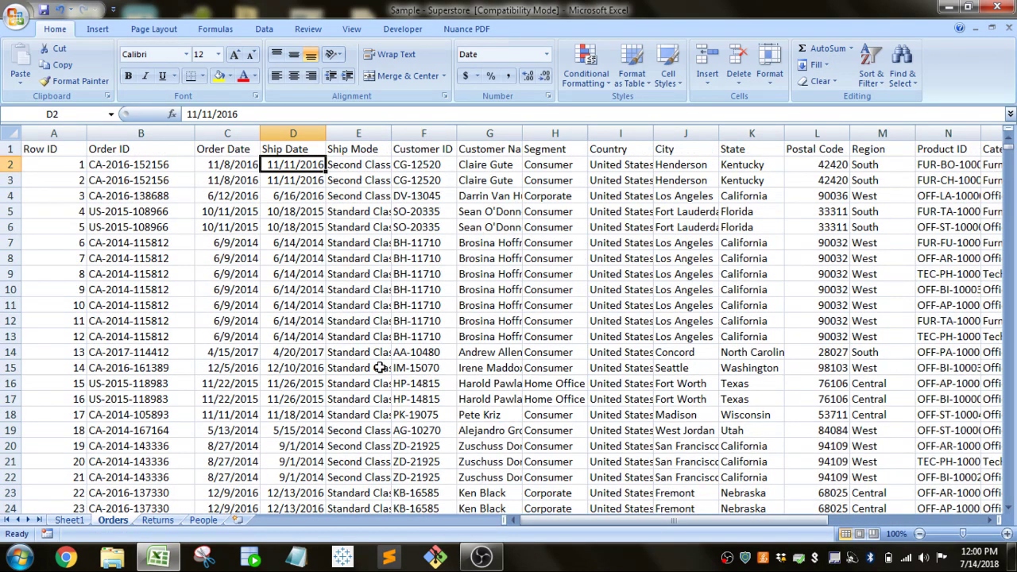
pyautogui.click(69, 520)
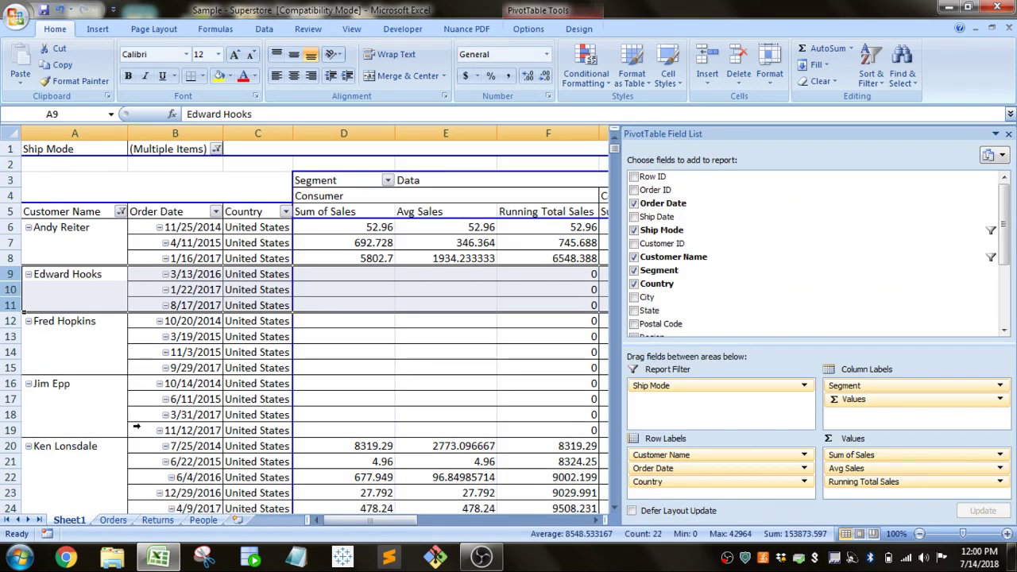
pyautogui.click(354, 257)
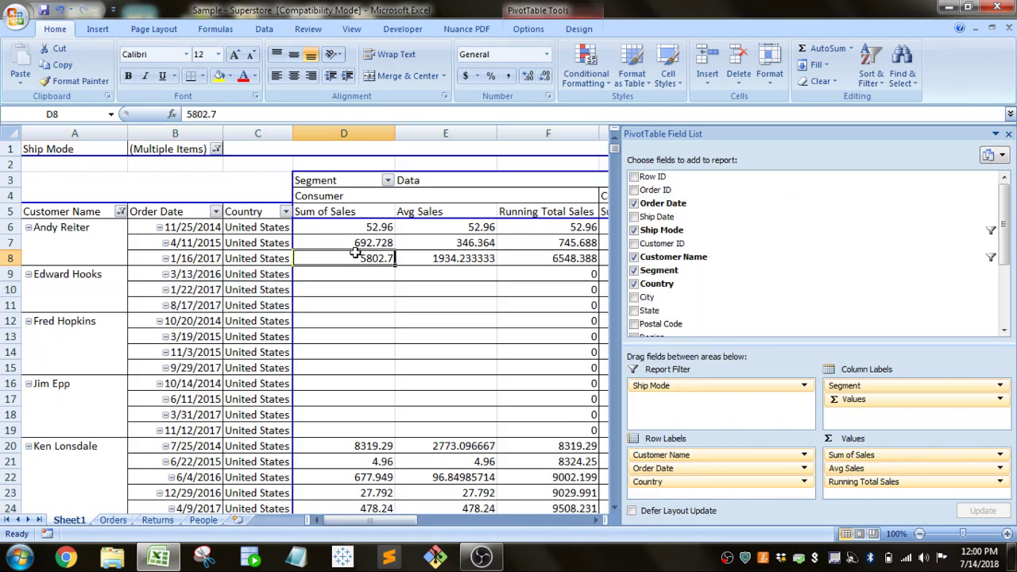
pyautogui.click(528, 30)
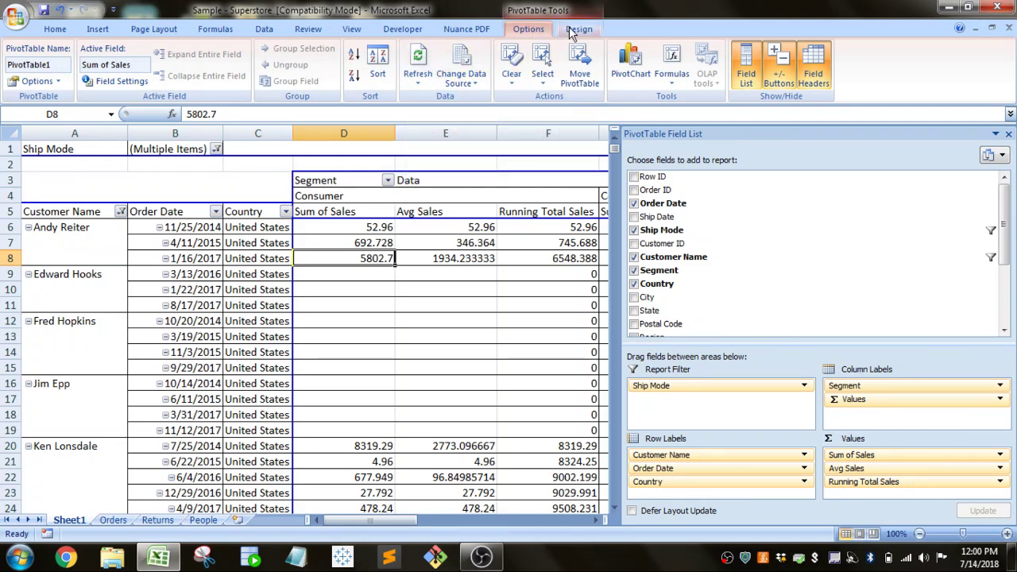
# Add the test values 1, 2, 3 and 3 below the last Row ID on the Orders sheet, in cells A9996 to A9999.
pyautogui.click(126, 521)
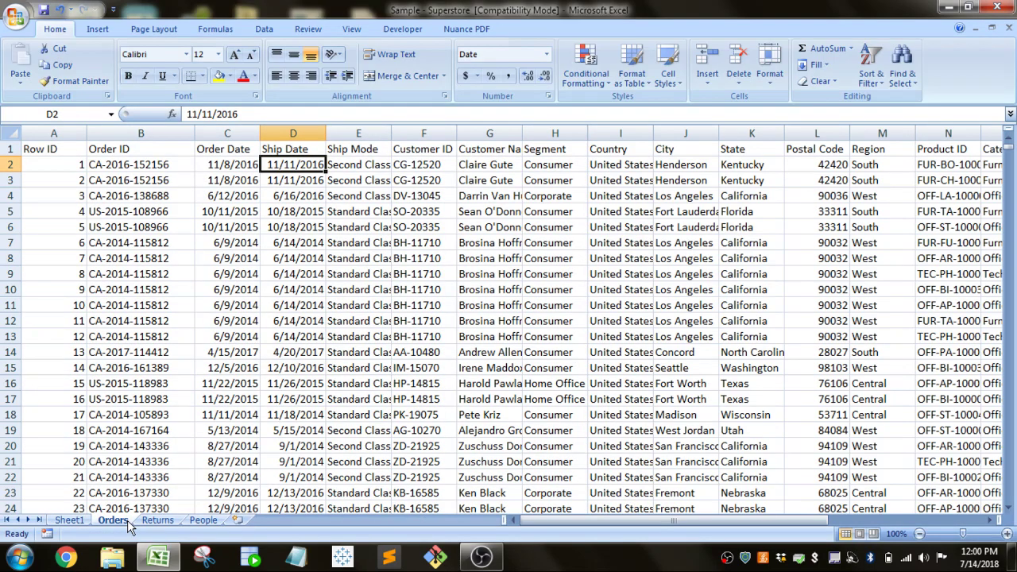
pyautogui.click(92, 430)
pyautogui.hotkey('ctrl', 'Down')
pyautogui.press('Down')
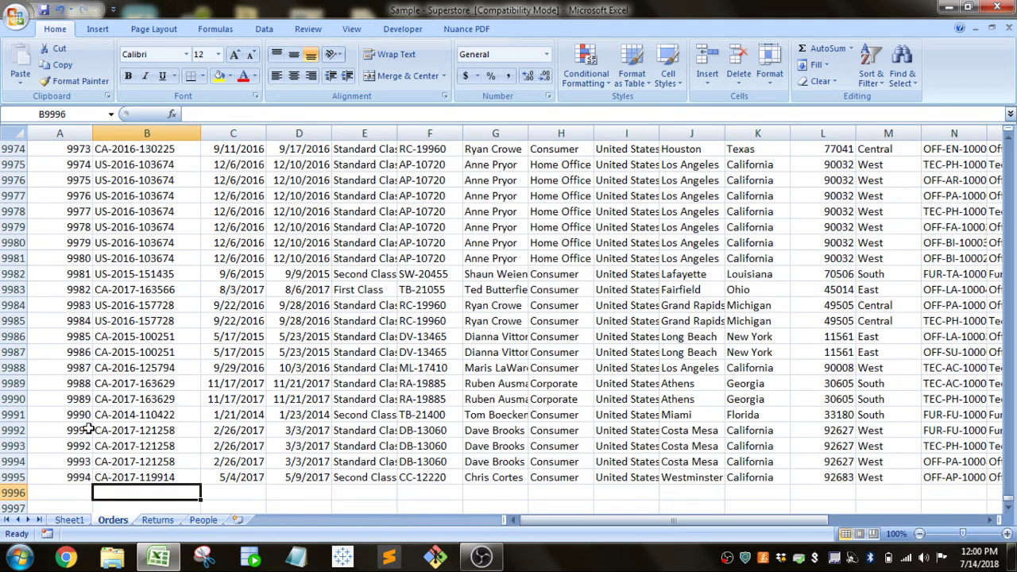
pyautogui.press('Left')
pyautogui.write('1')
pyautogui.press('Return')
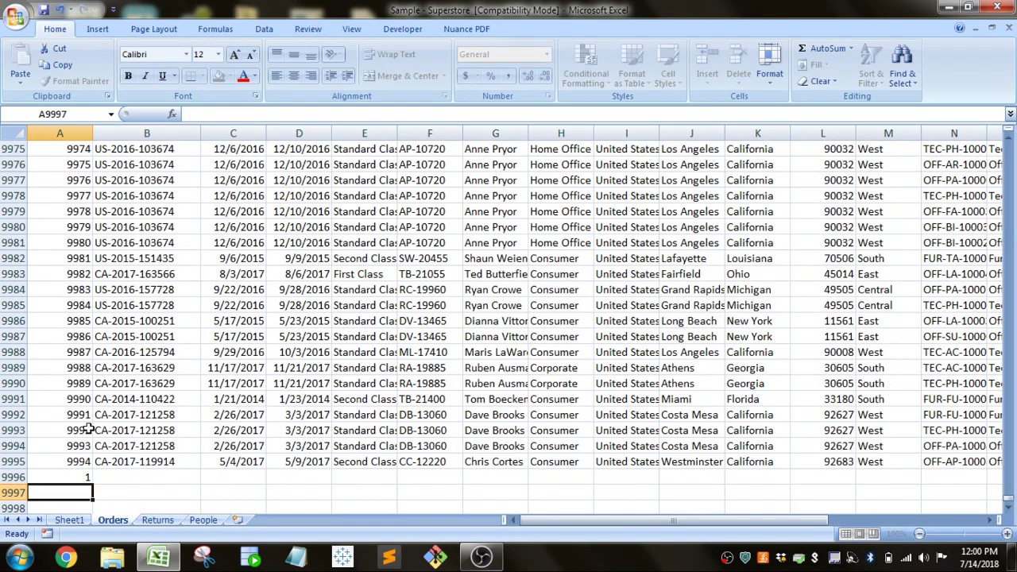
pyautogui.write('2')
pyautogui.press('Return')
pyautogui.press('Return')
pyautogui.write('3')
pyautogui.press('Up')
pyautogui.write('3')
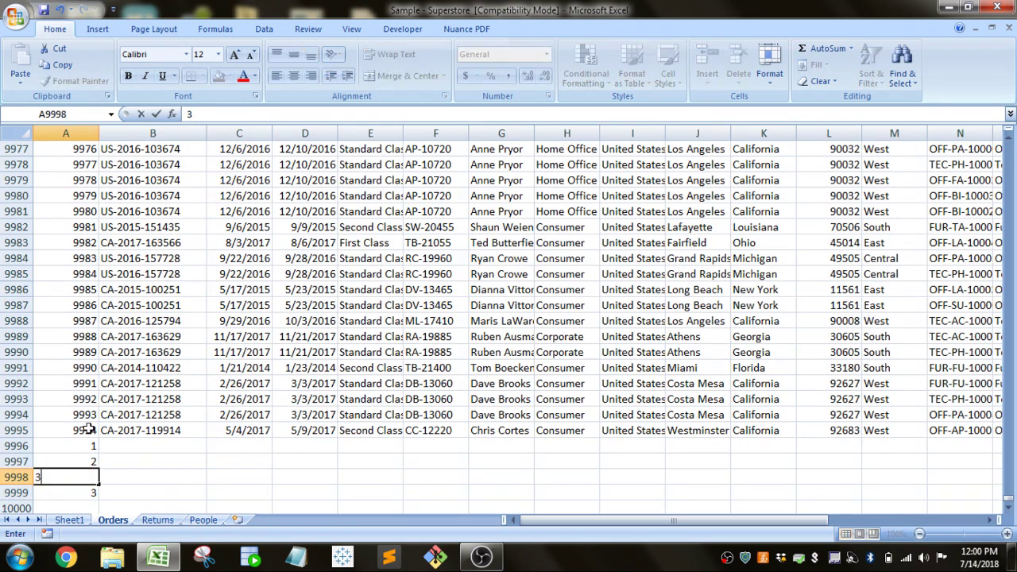
pyautogui.press('Down')
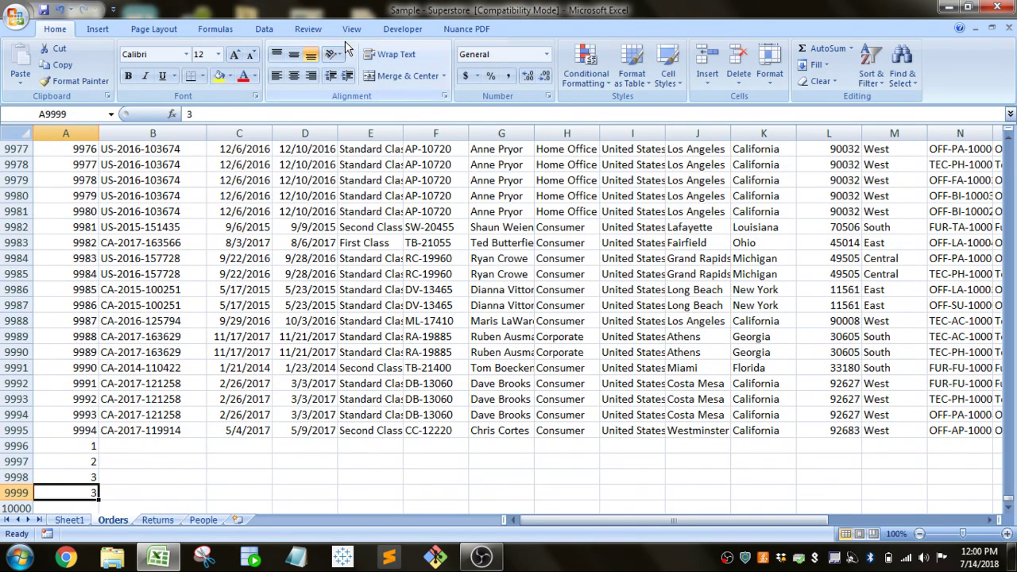
# Return to the PivotTable on Sheet1 and look at the command for changing its data source without running it.
pyautogui.click(69, 519)
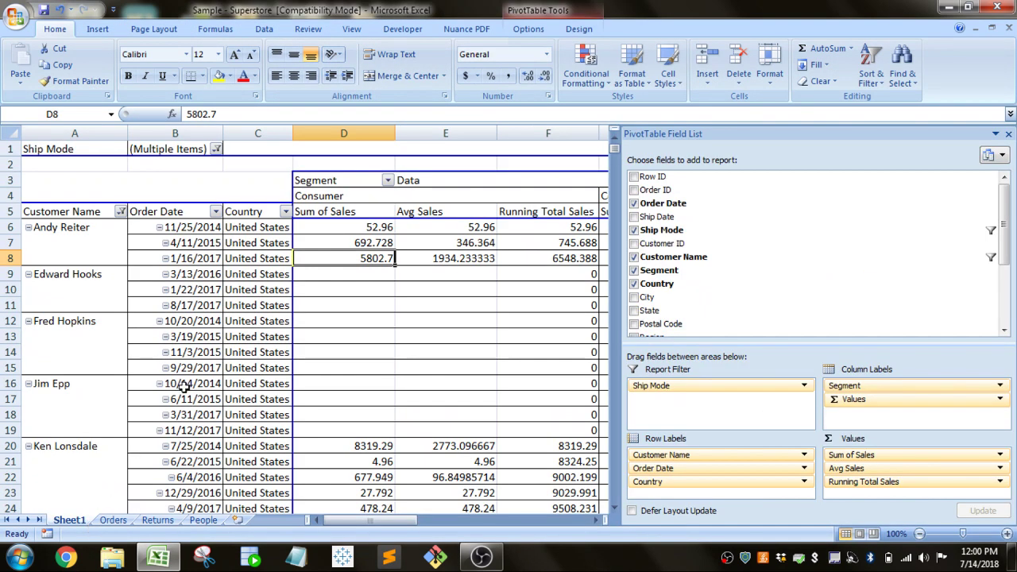
pyautogui.click(529, 28)
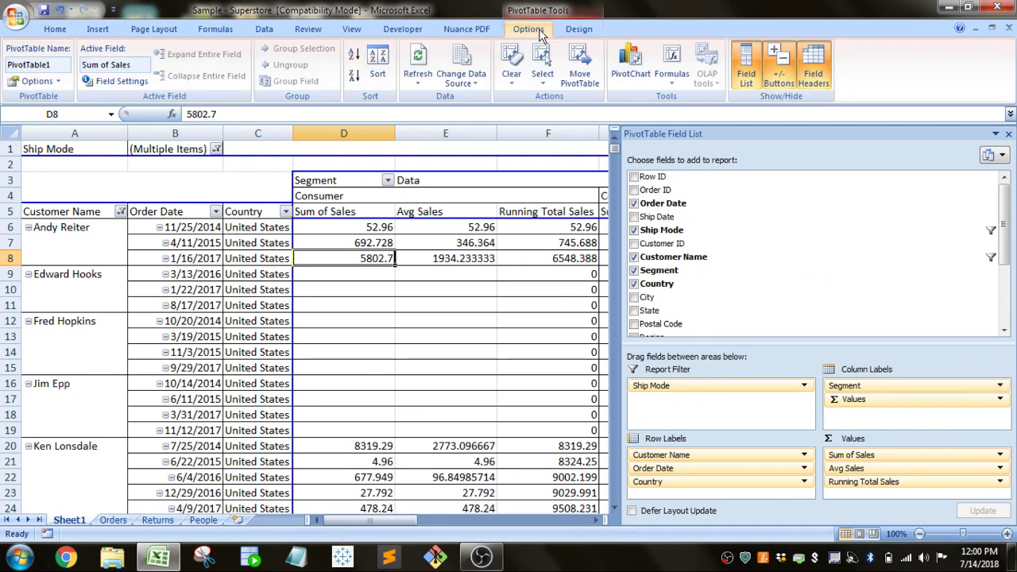
pyautogui.click(475, 83)
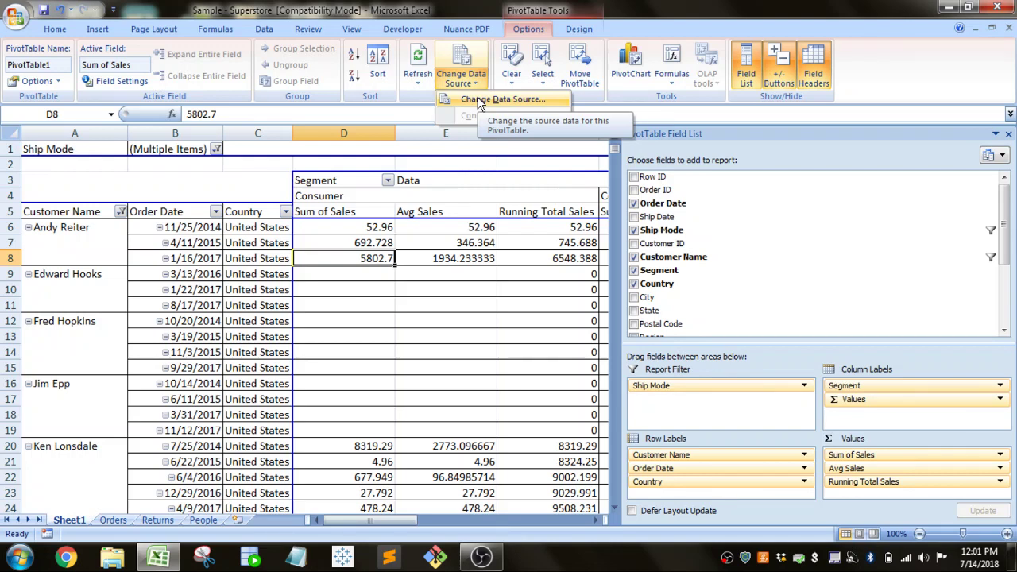
pyautogui.click(498, 301)
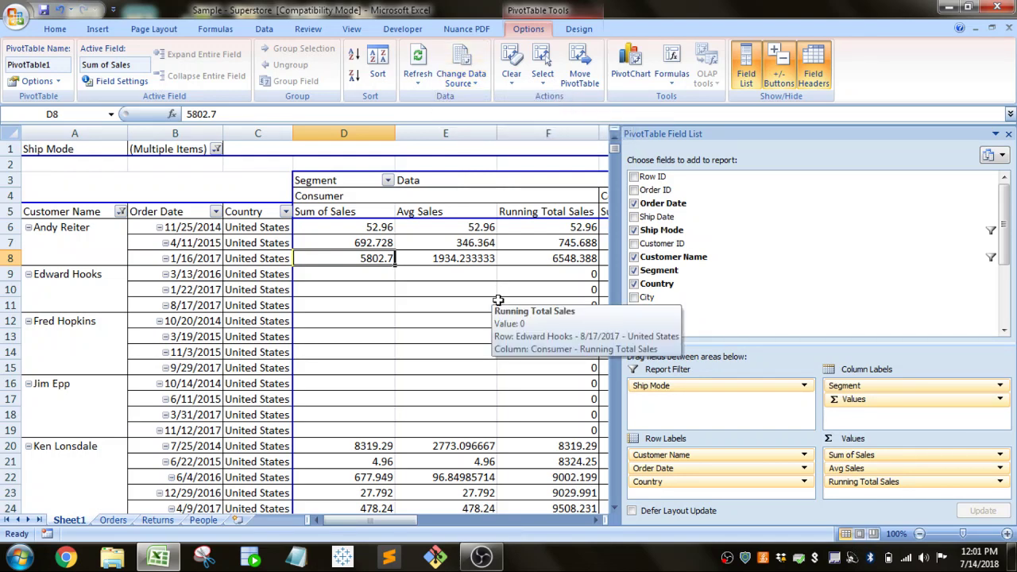